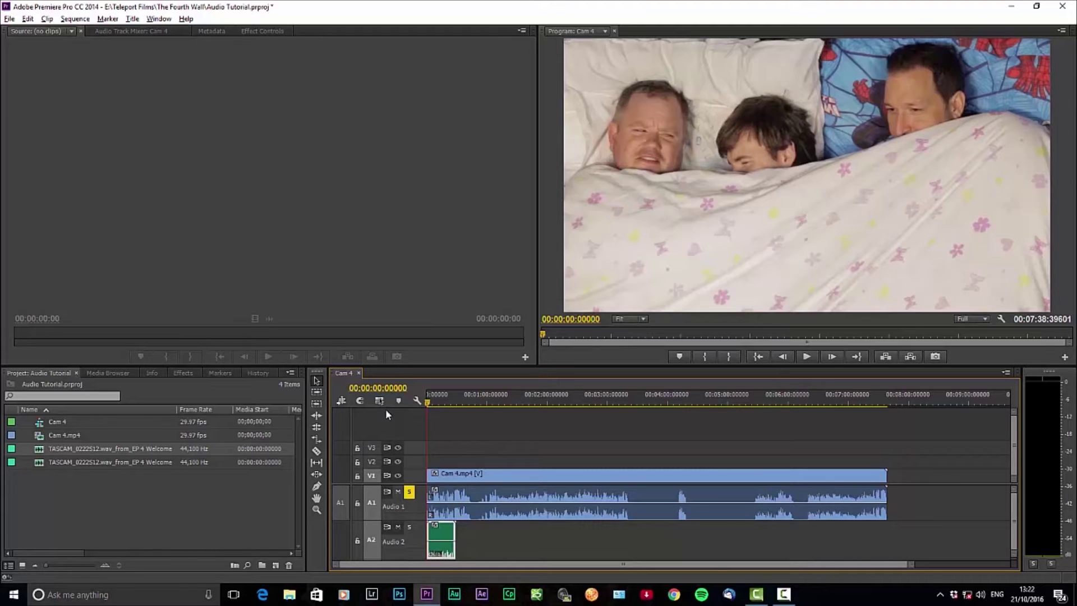
Play about the first four seconds of the sequence with Audio 1 soloed to hear the camera sound.
click(963, 593)
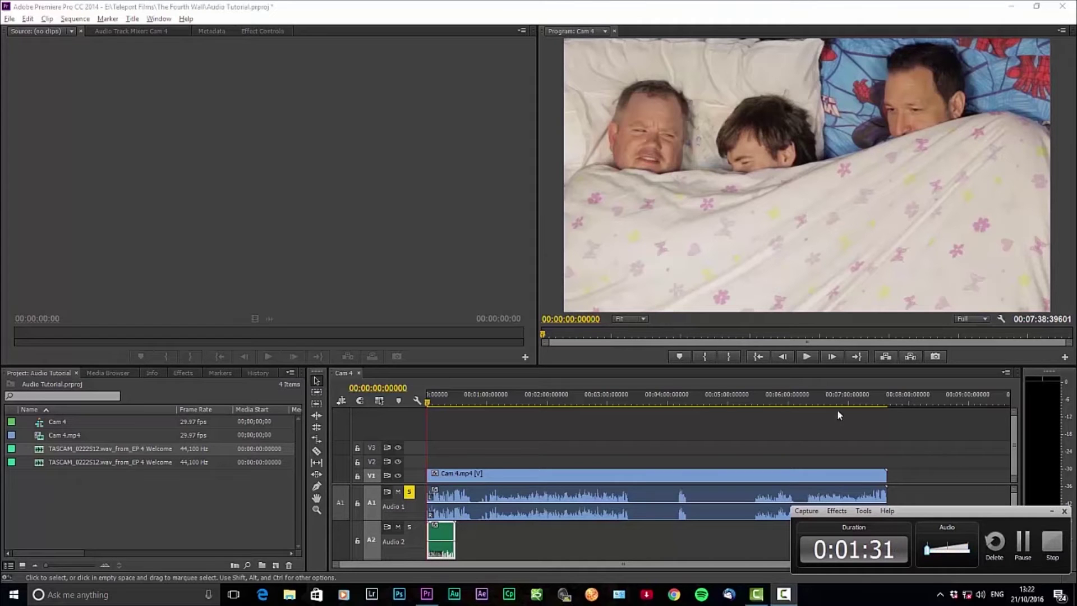
click(808, 357)
click(807, 357)
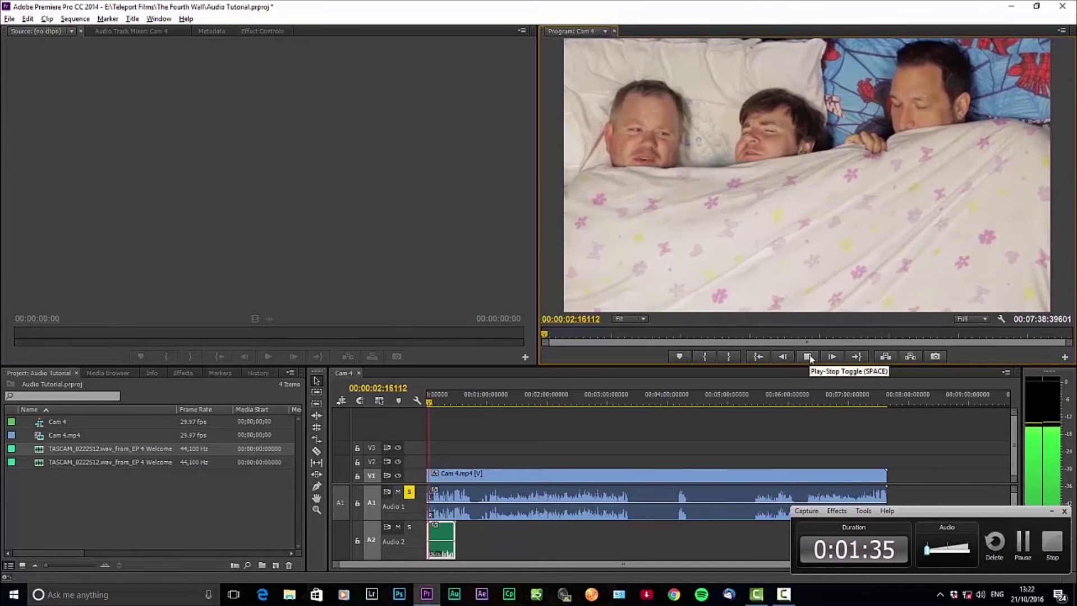
click(810, 355)
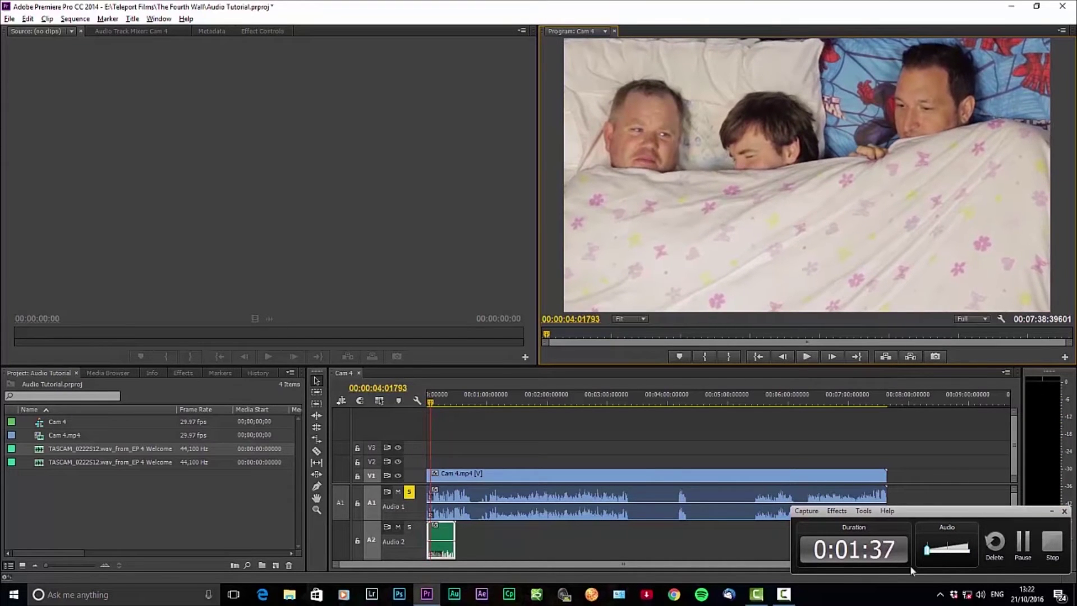
click(929, 553)
drag(928, 553, 967, 550)
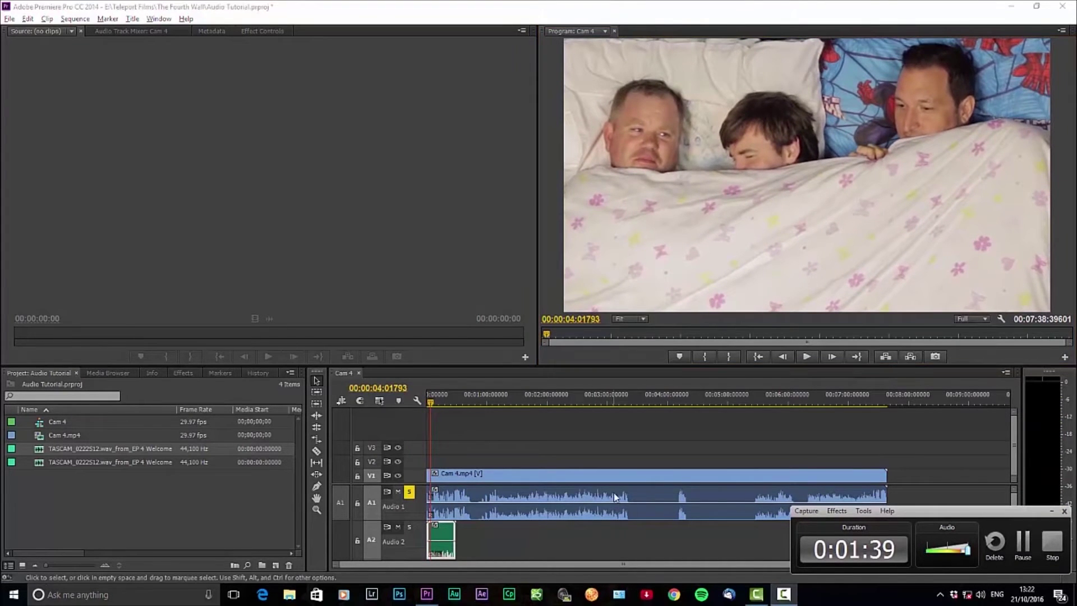
Solo Audio 2 instead of Audio 1 and return the playhead to the start of the sequence.
click(409, 527)
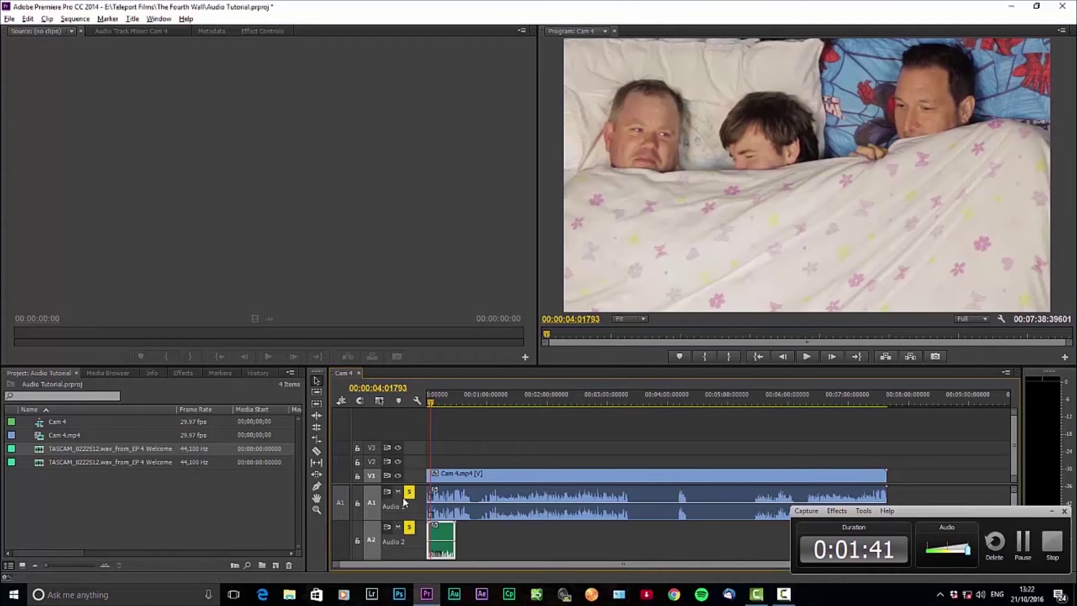
click(410, 492)
drag(430, 404, 428, 404)
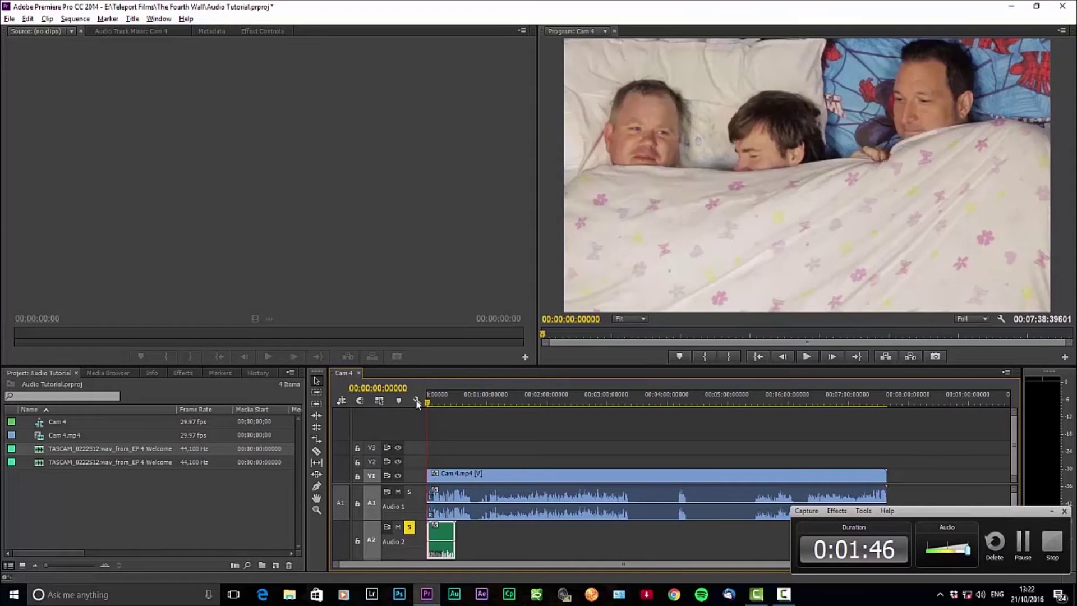
Play about the first four seconds of the sequence to hear the external recording on Audio 2.
click(968, 553)
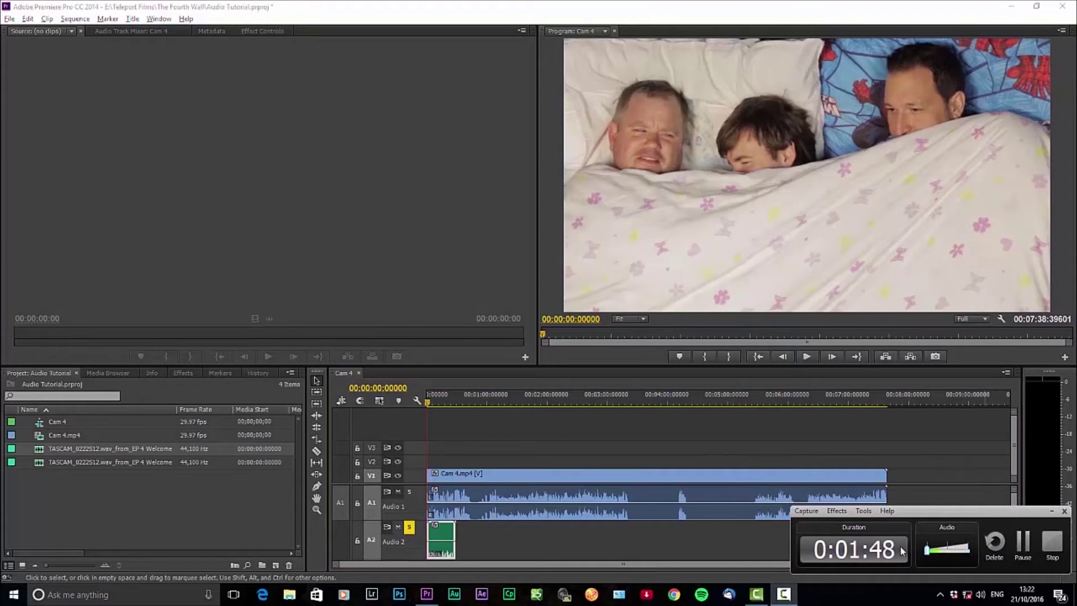
click(800, 358)
click(806, 359)
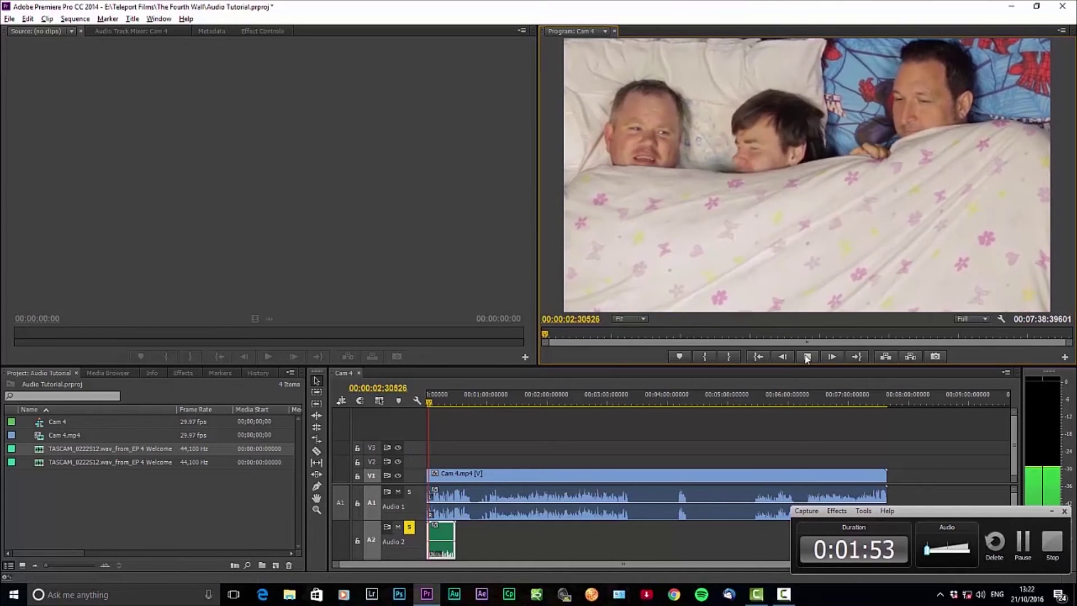
click(807, 357)
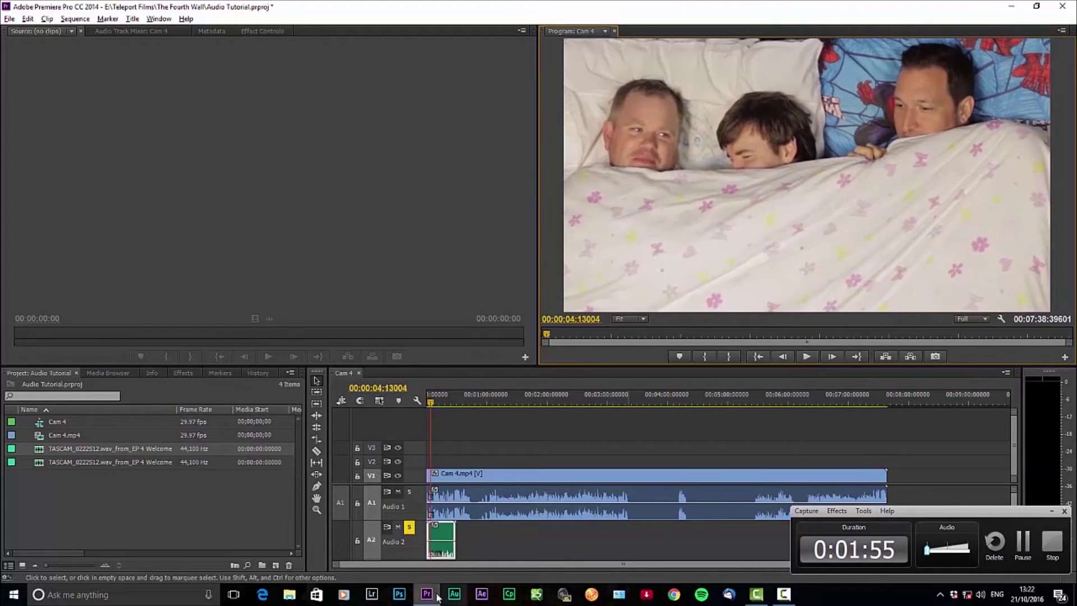
click(985, 558)
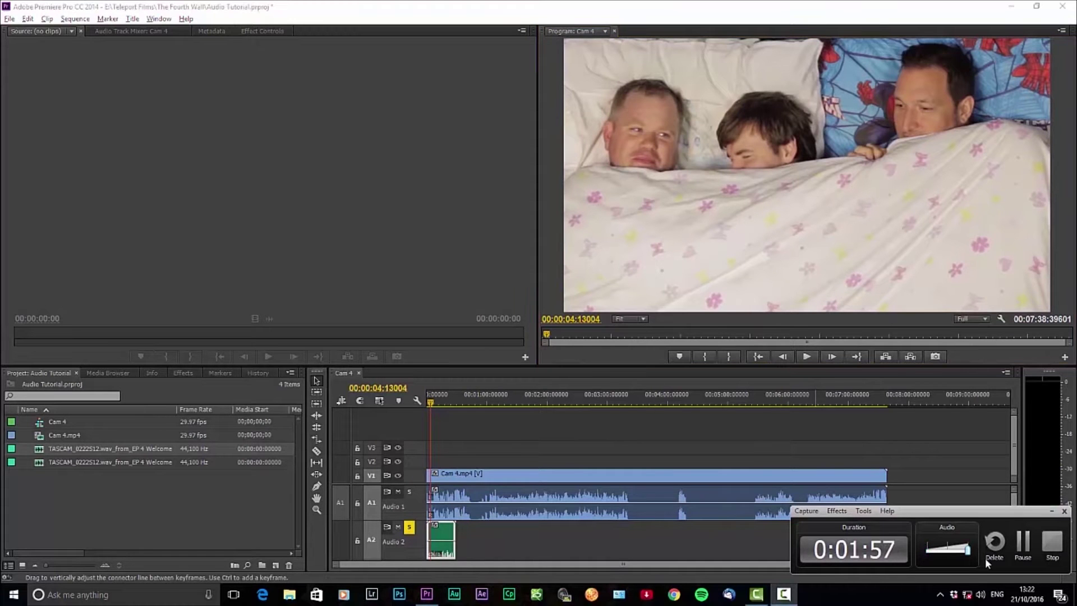
Turn off solo on Audio 2 and open its clip for editing in Adobe Audition.
click(504, 557)
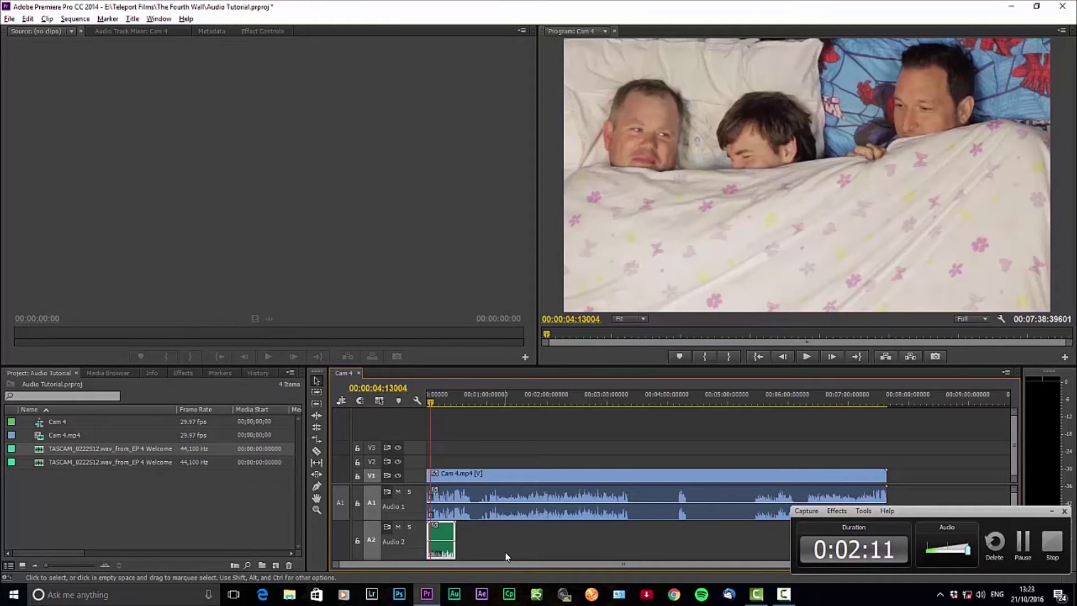
right_click(438, 533)
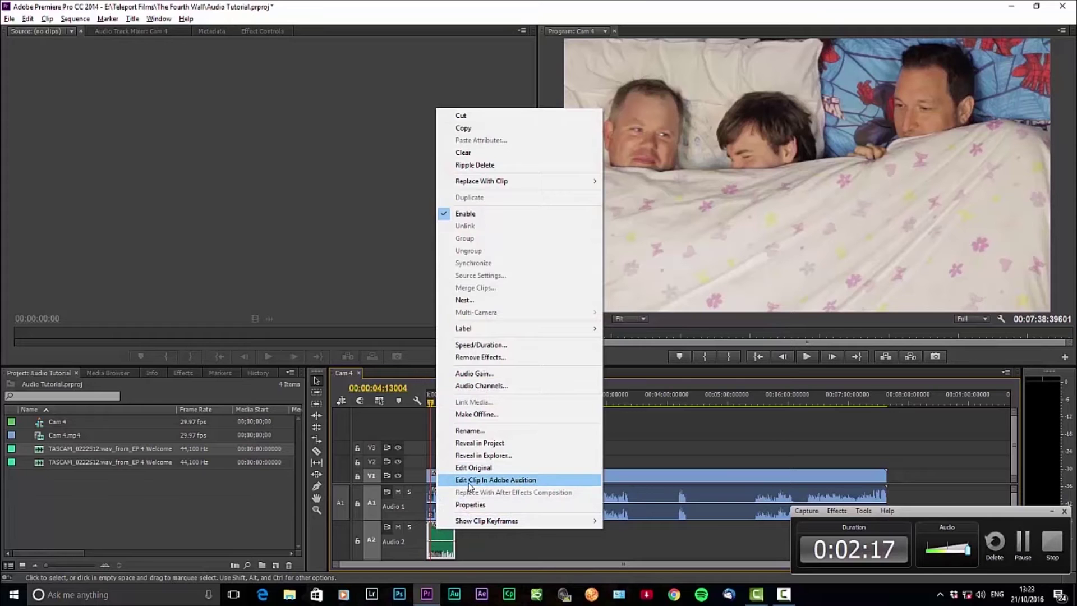
click(498, 481)
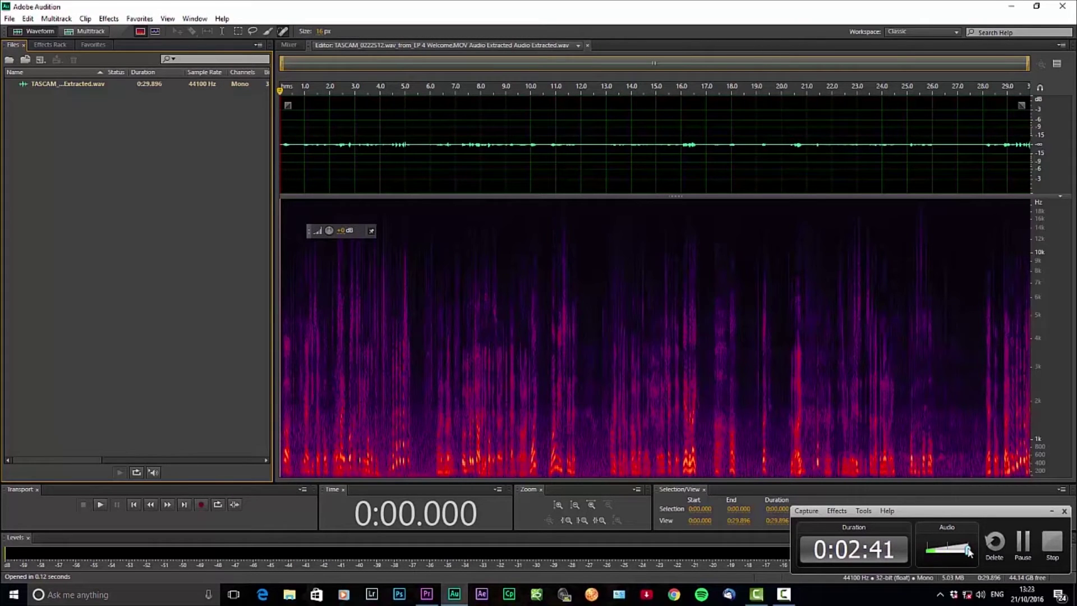
Play about the first four seconds of the unprocessed extracted audio and return the playhead to the start.
click(968, 551)
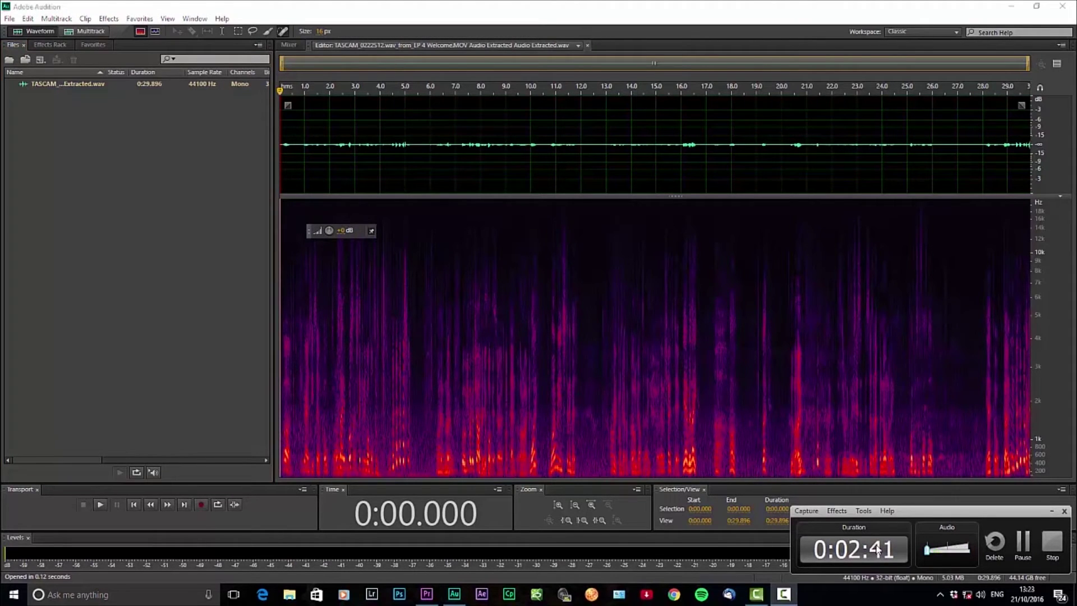
click(98, 506)
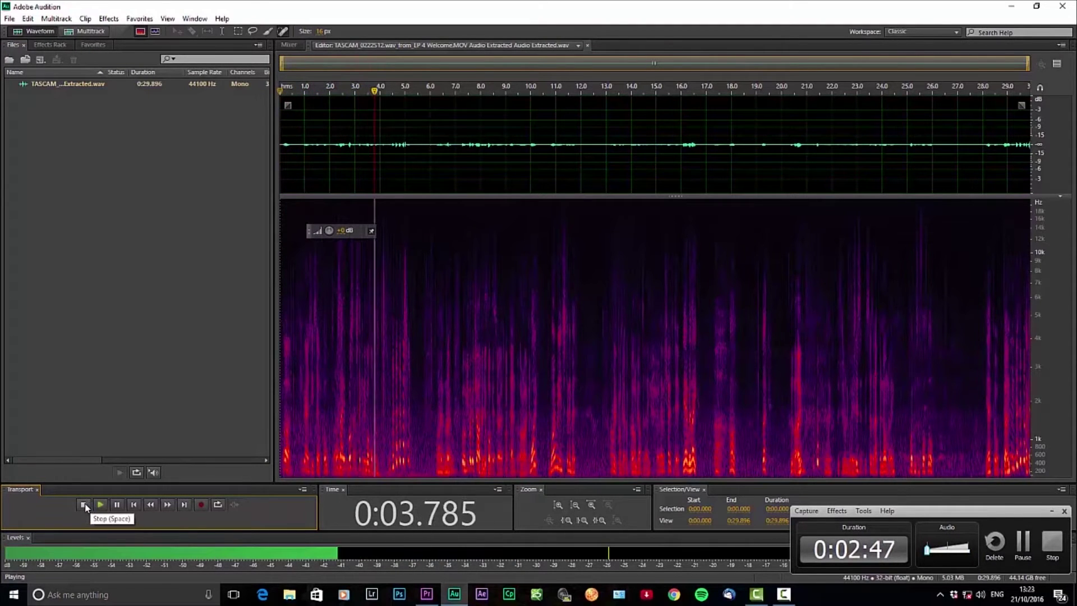
click(84, 504)
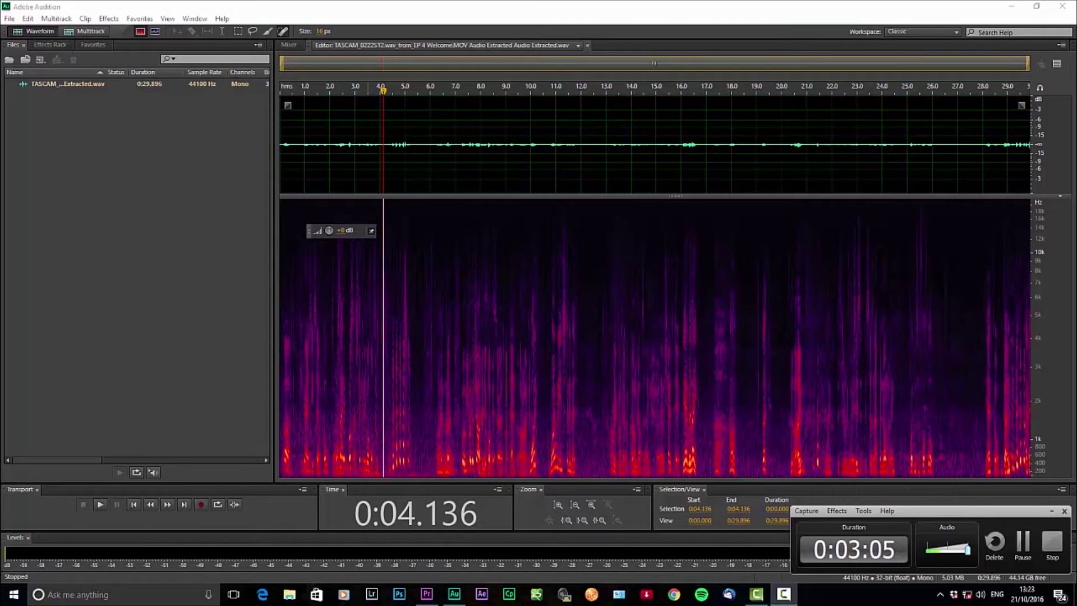
drag(384, 89, 280, 89)
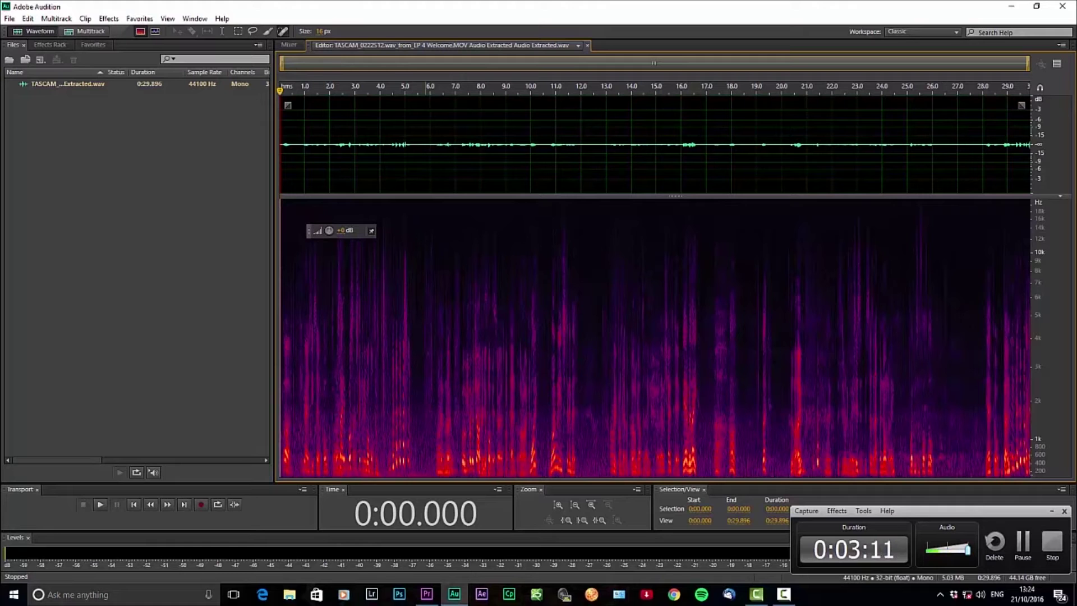
Normalize the whole extracted audio clip to 98%.
click(109, 20)
mouse_move(155, 159)
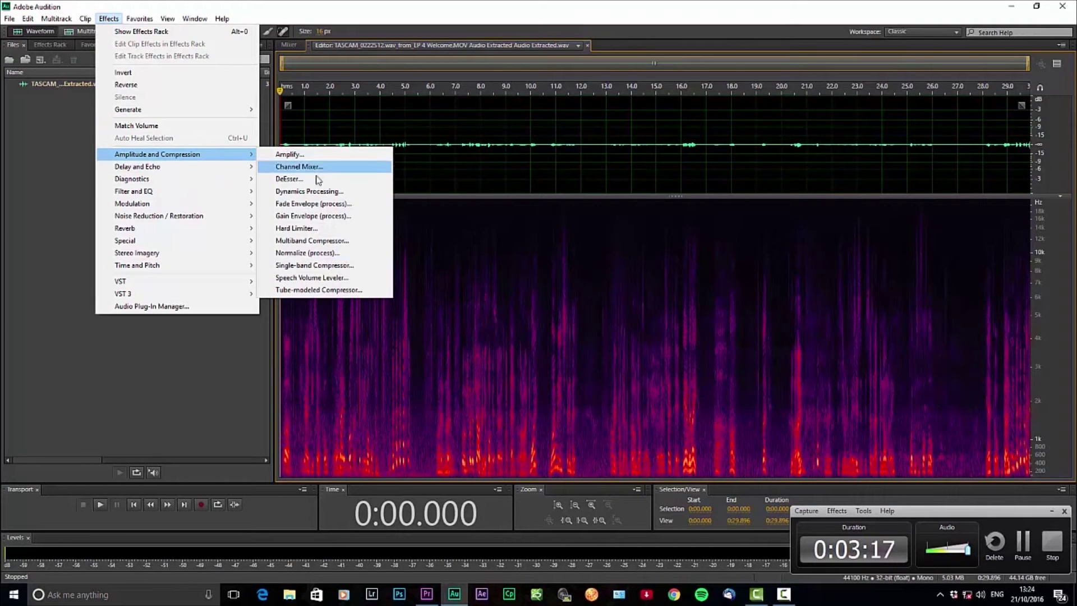
click(308, 253)
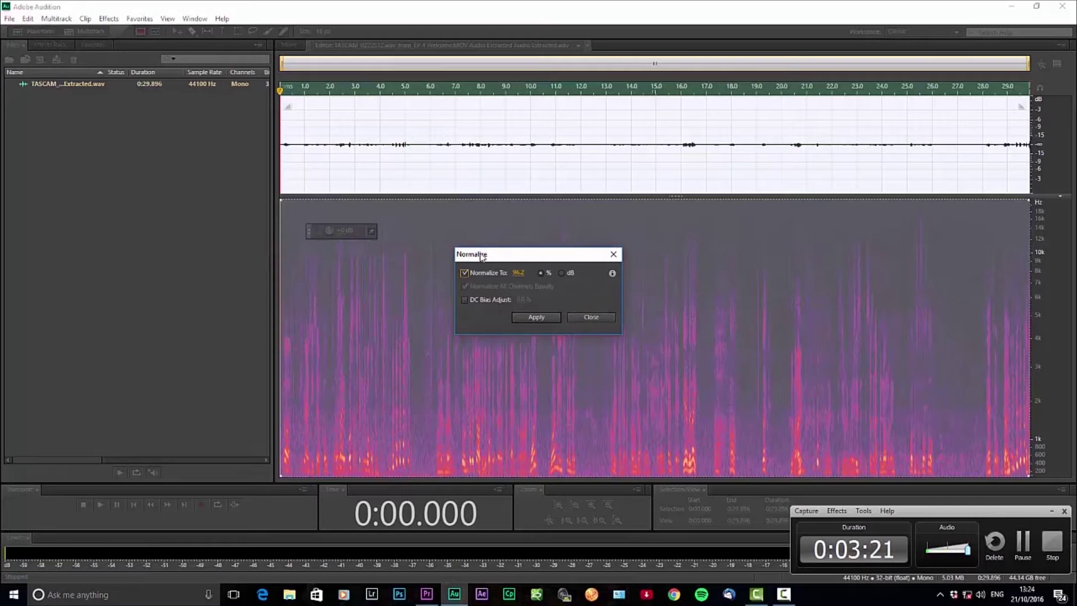
click(521, 273)
text(98)
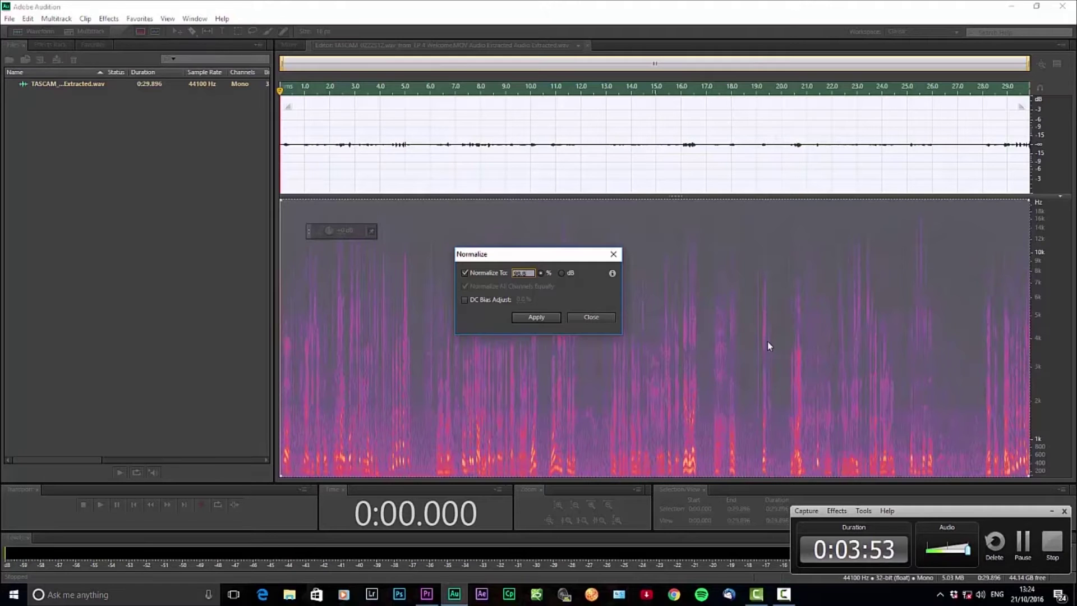
click(535, 318)
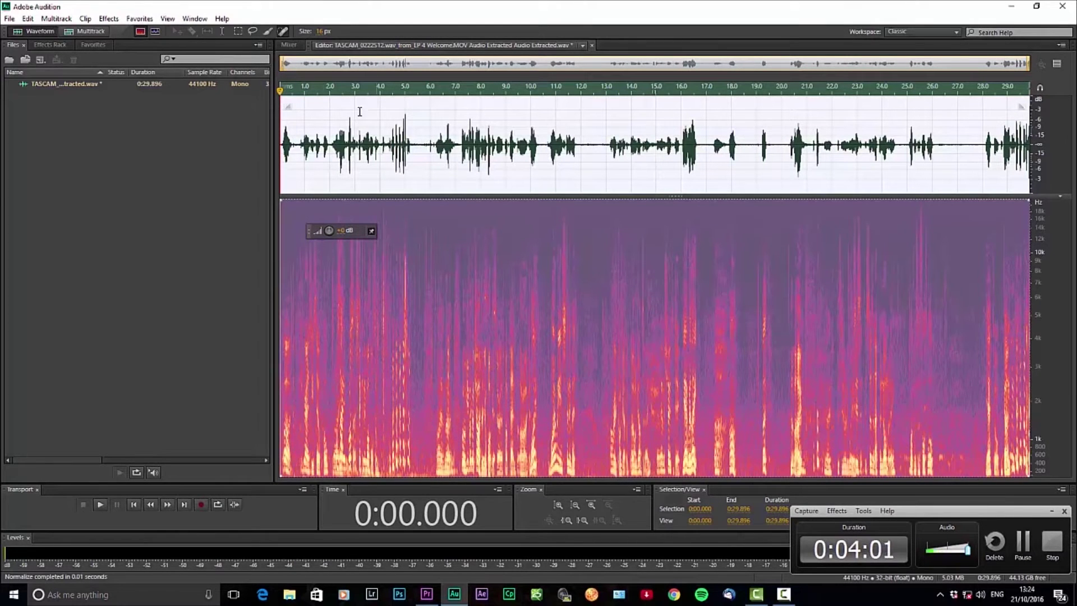
Play about the first four seconds of the normalized audio and return the playhead to the beginning.
click(967, 553)
click(100, 504)
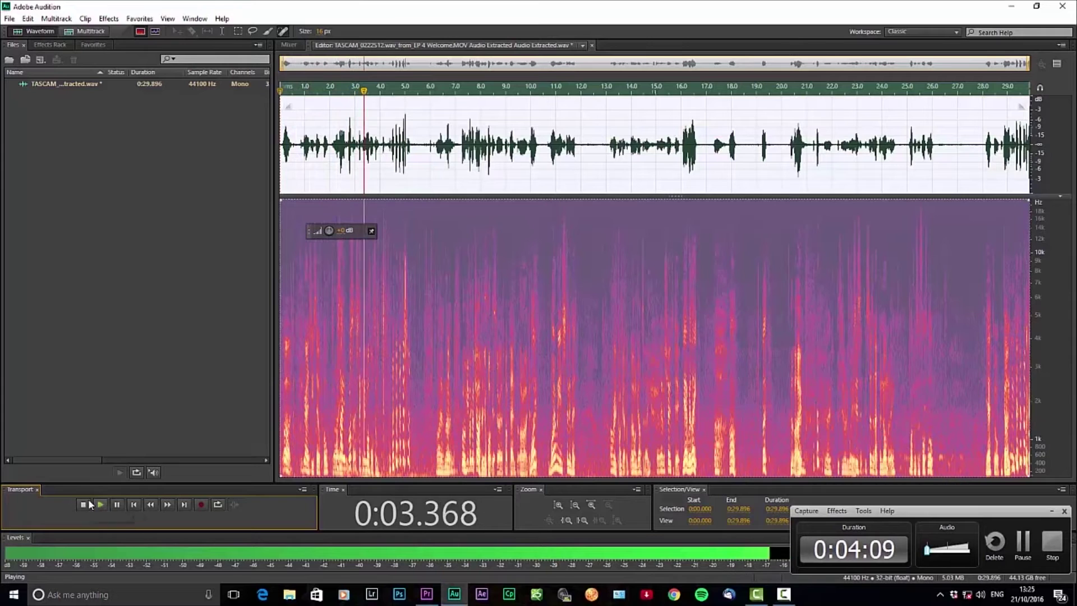
click(86, 504)
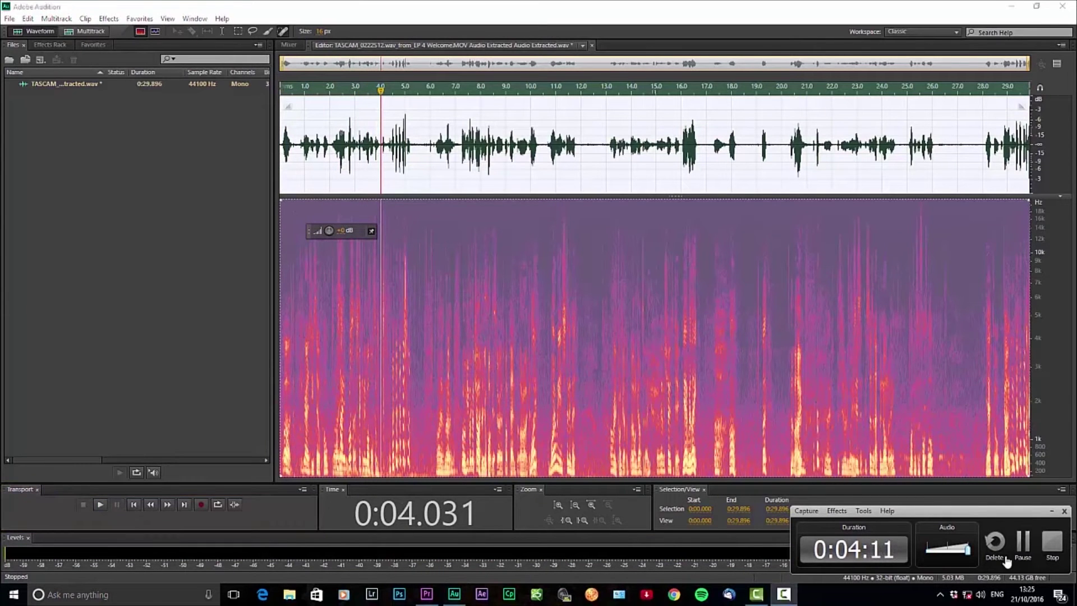
click(282, 92)
key(space)
click(283, 91)
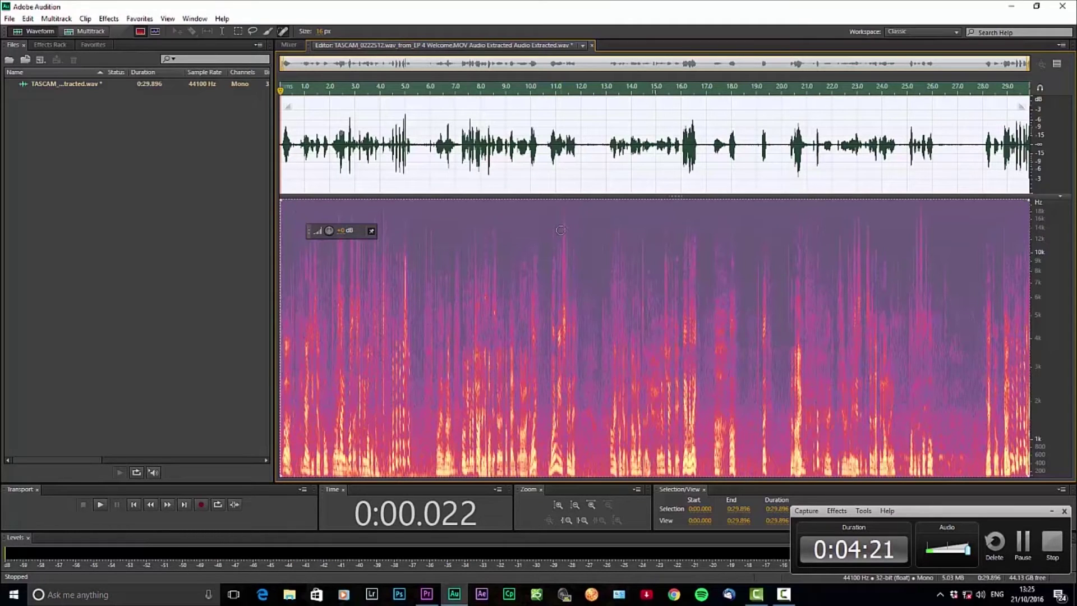
Open the Parametric Equalizer for the clip and load the Loudness Maximizer preset.
click(108, 20)
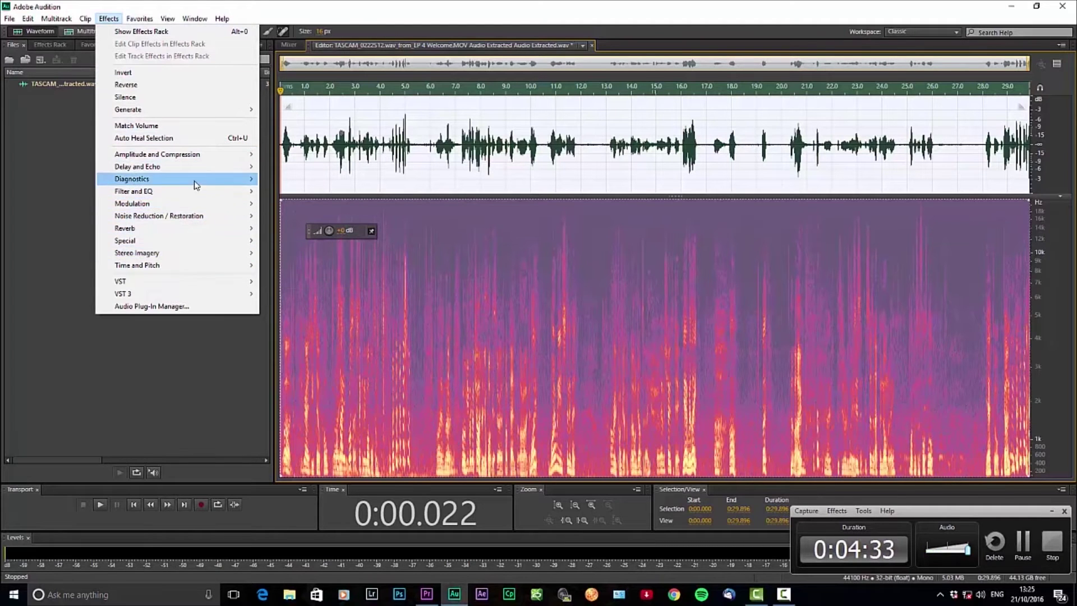
mouse_move(199, 192)
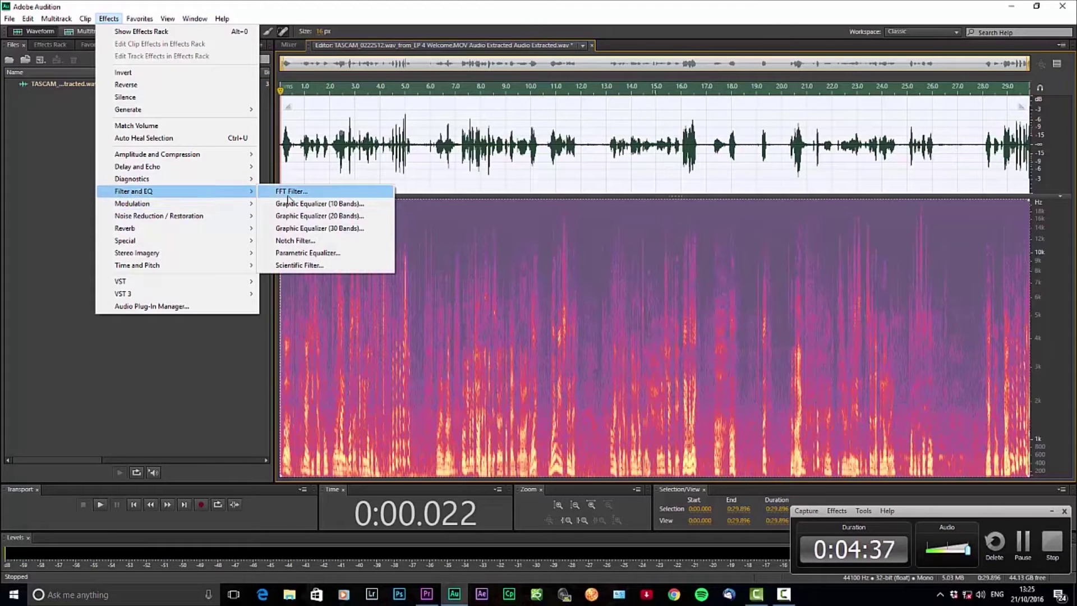
click(320, 254)
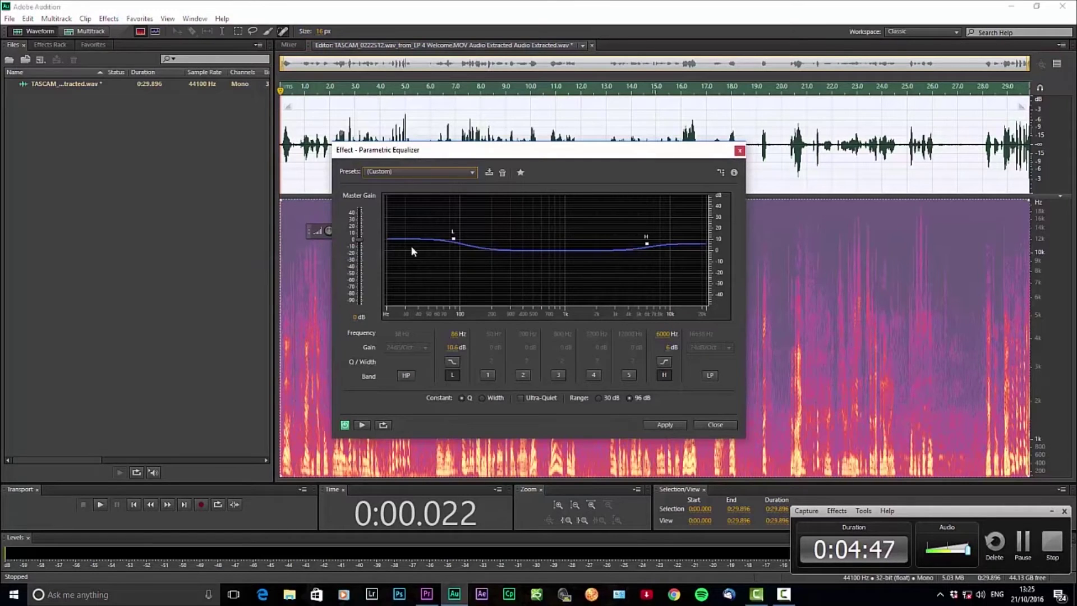
click(437, 173)
click(395, 185)
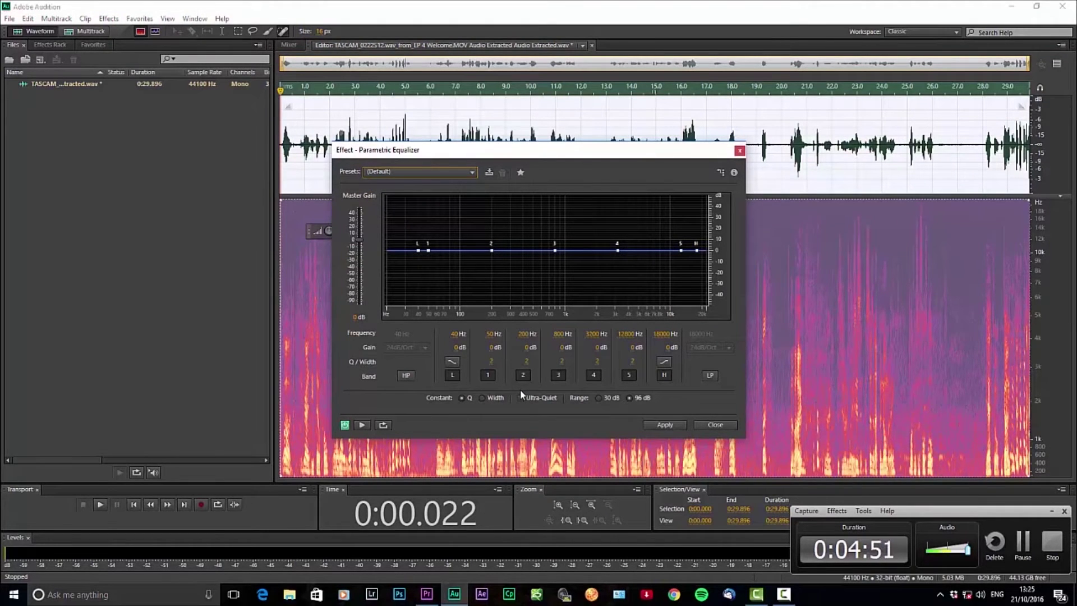
click(435, 168)
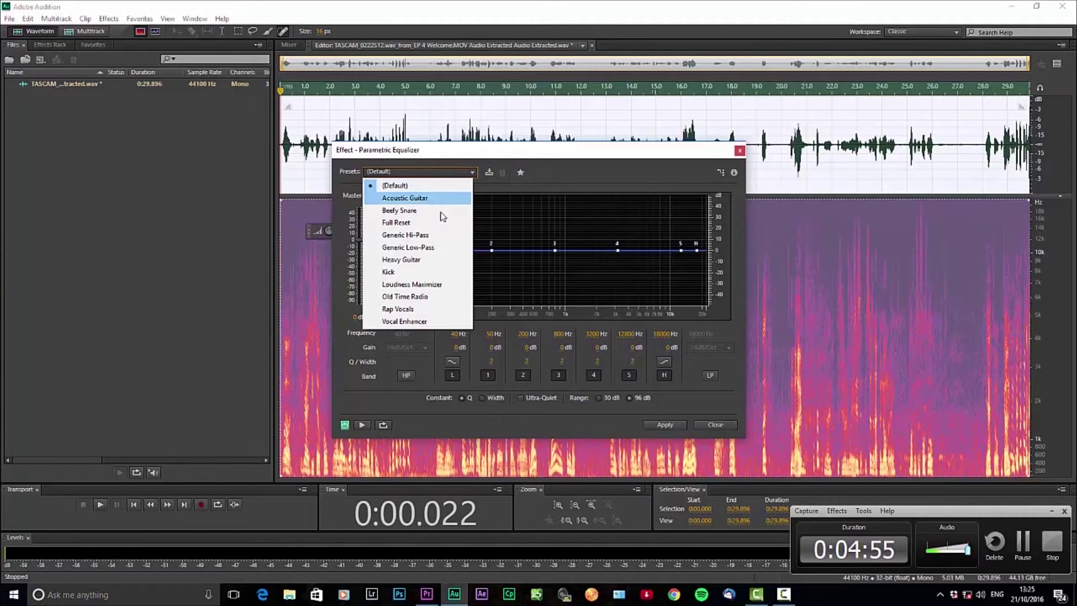
click(412, 285)
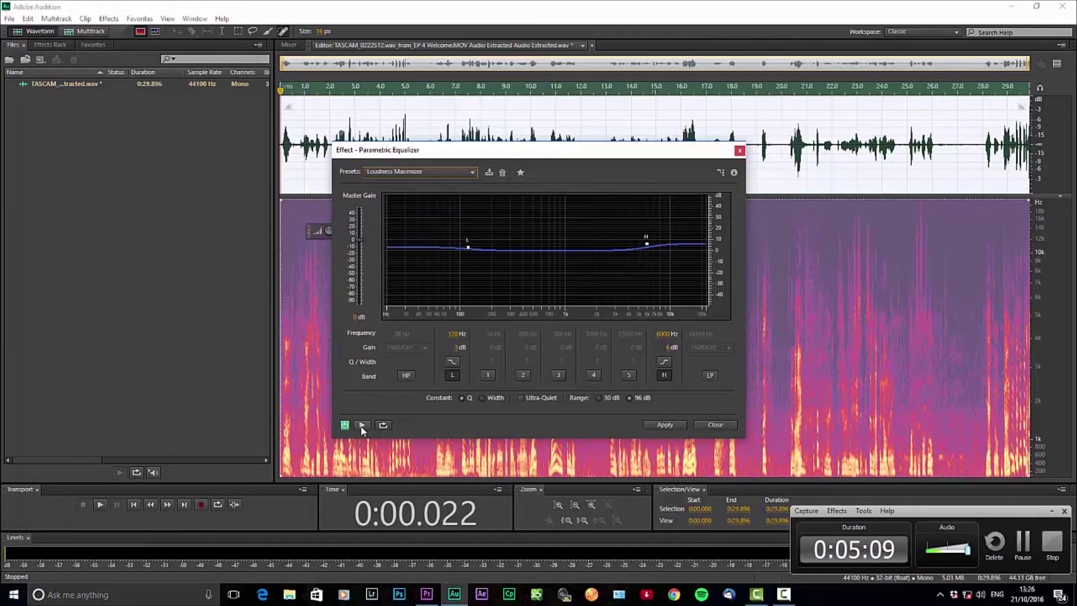
Preview the equalized audio while boosting the low band to about 27 dB and lowering it to about 2.5 dB at 113 Hz.
click(966, 553)
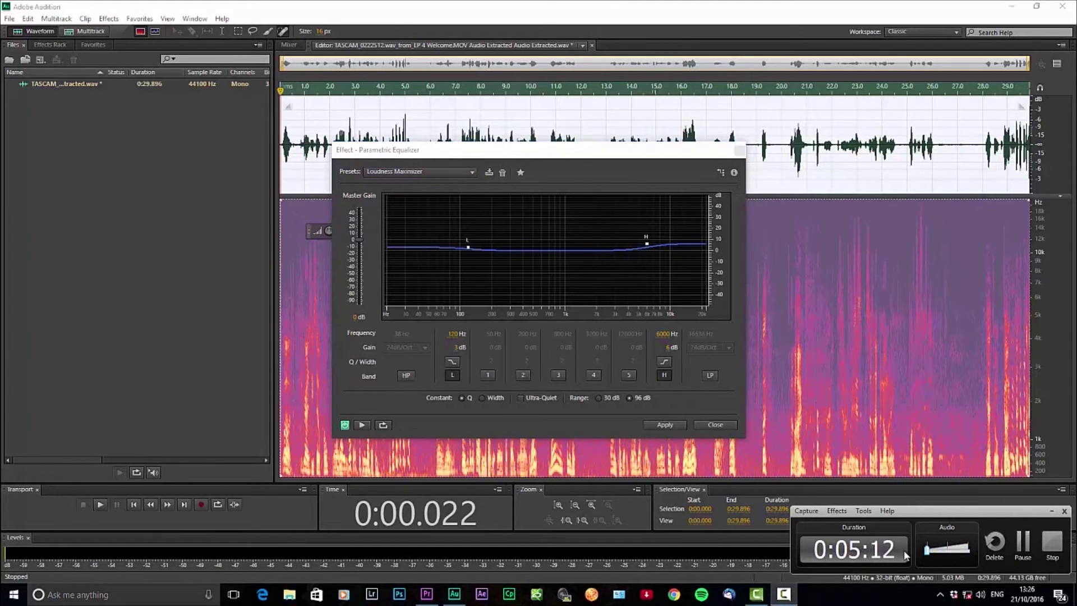
click(366, 425)
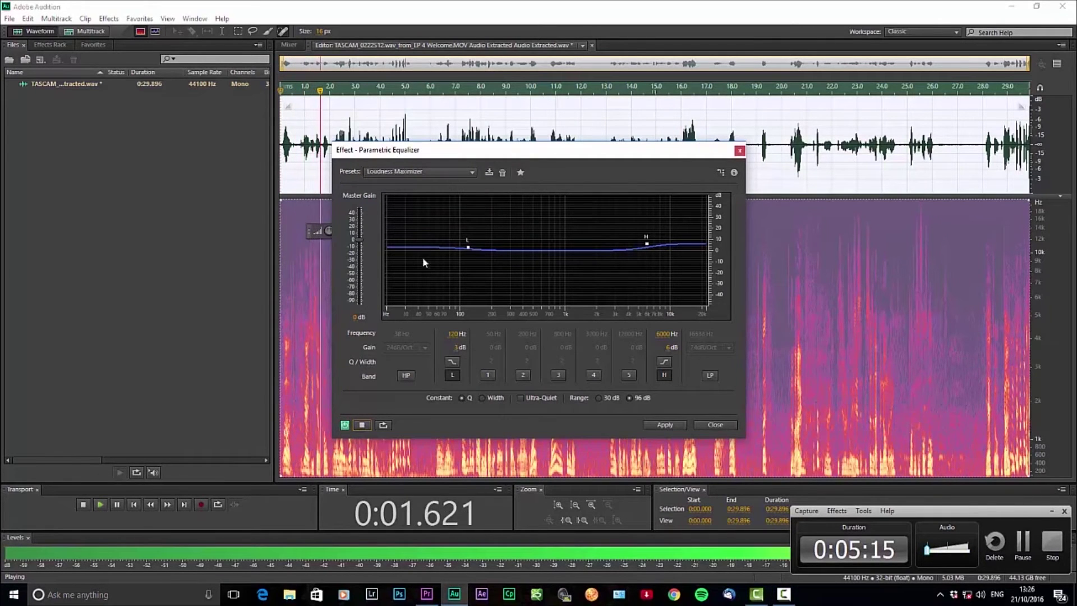
drag(467, 247, 470, 221)
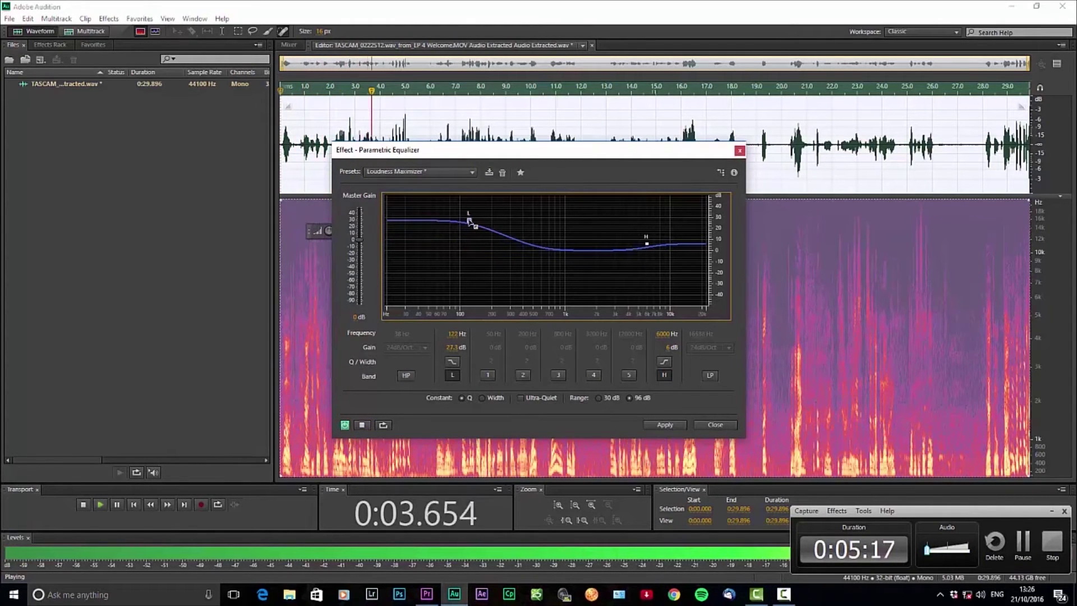
drag(469, 221, 474, 255)
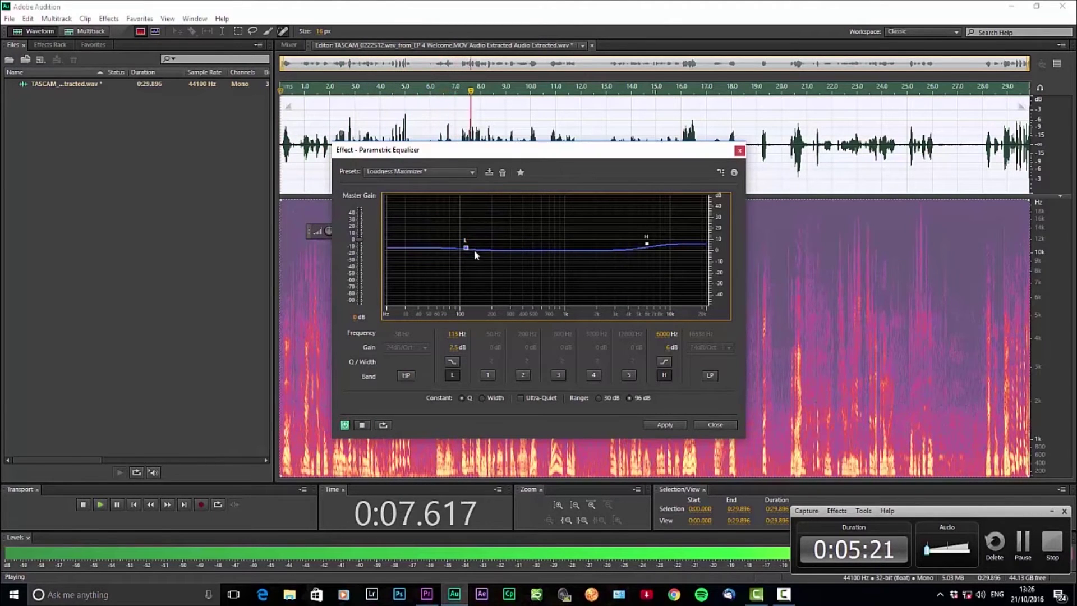
key(ctrl+z)
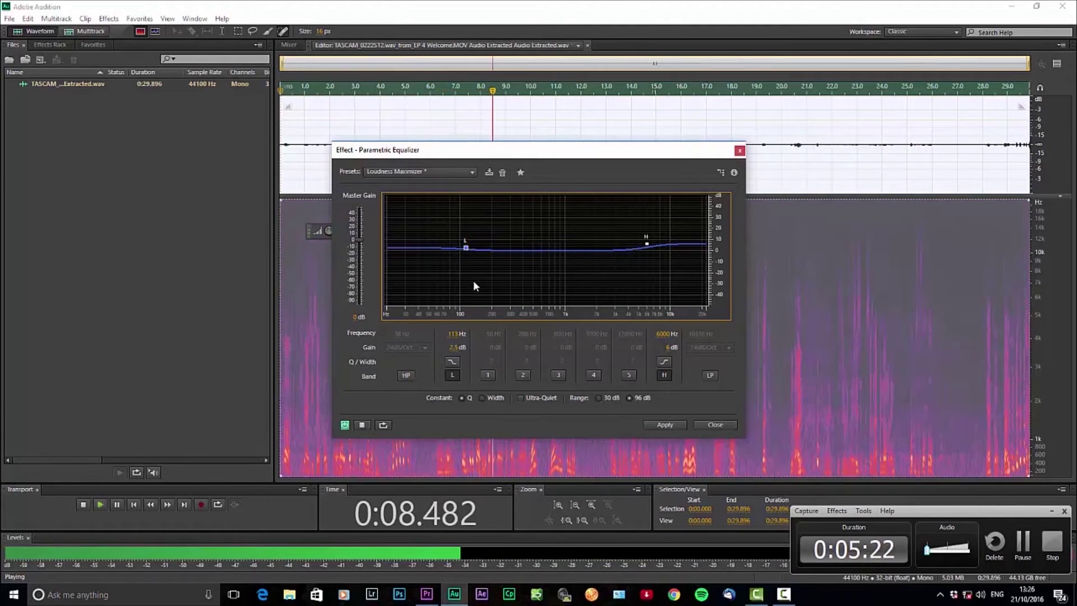
click(362, 426)
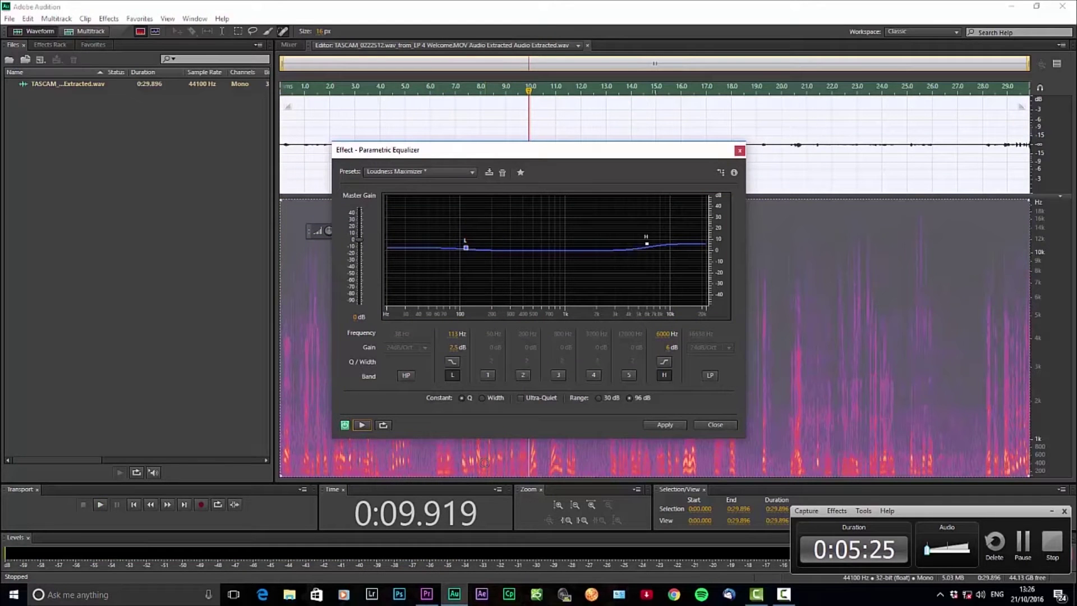
key(ctrl+shift+z)
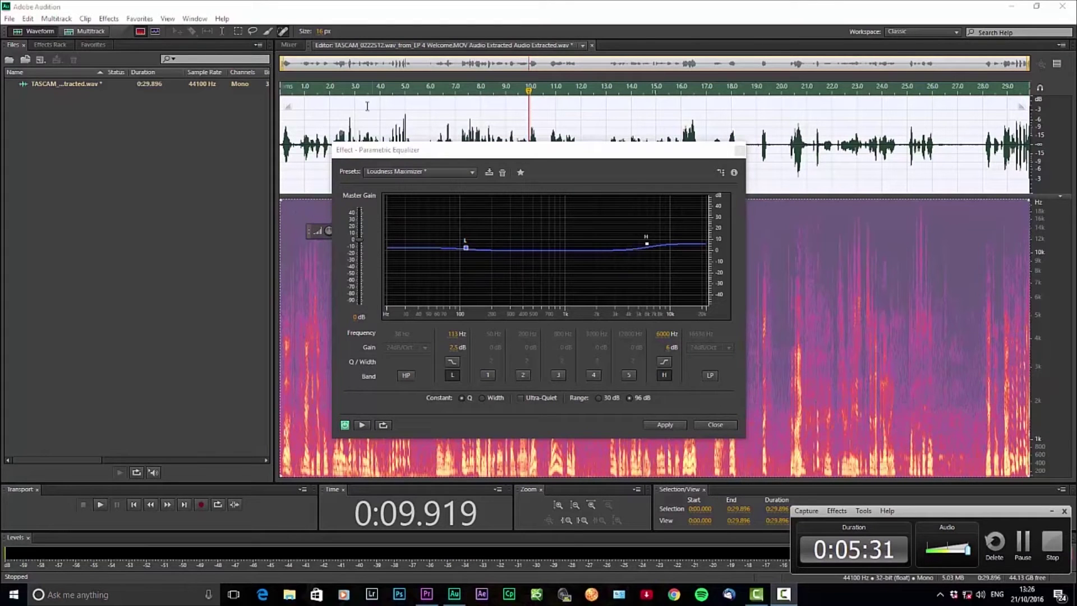
Raise the equalizer's low band to about 6.6 dB at 112 Hz and preview the audio from near the start to about 3.7 seconds.
click(300, 97)
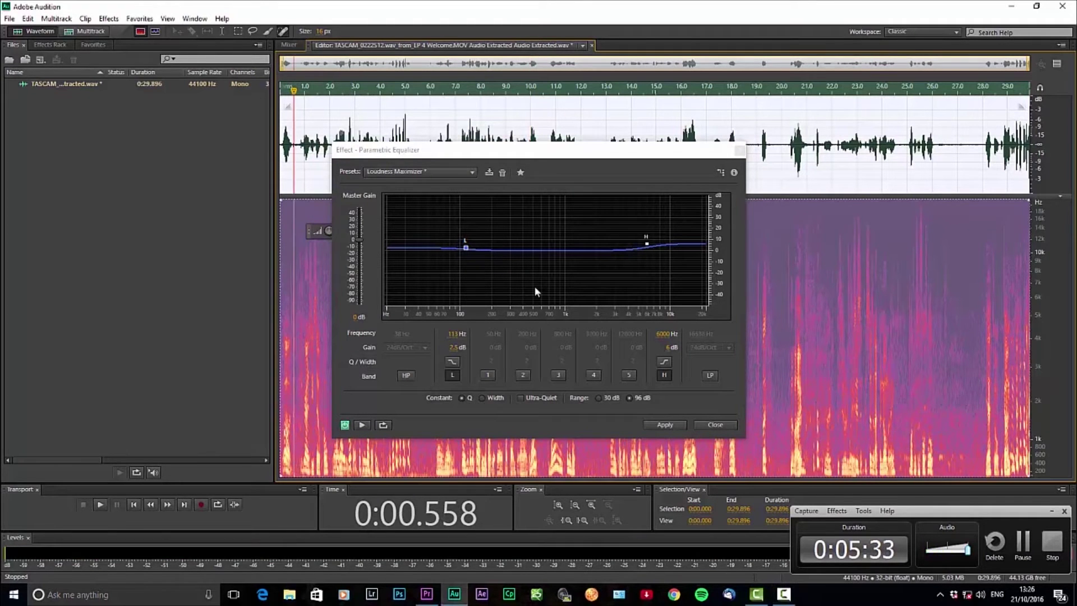
drag(466, 247, 465, 243)
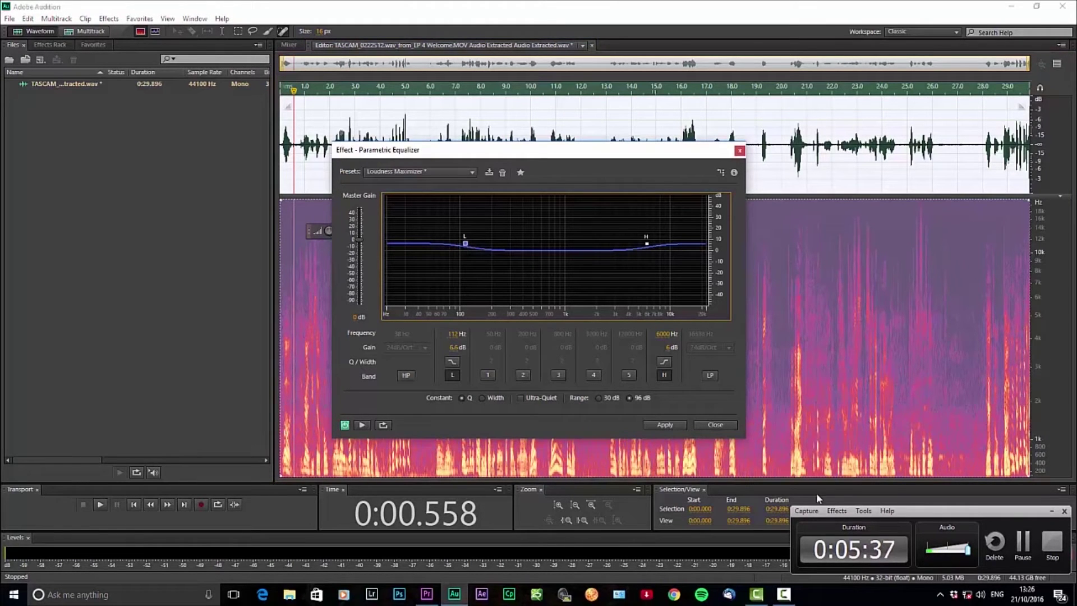
click(969, 557)
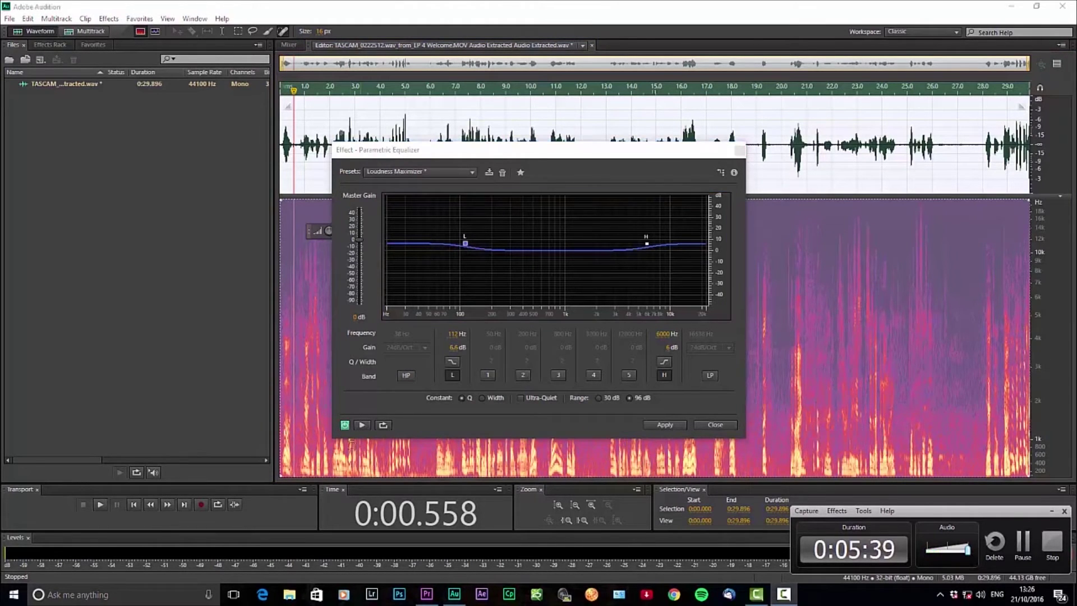
click(360, 425)
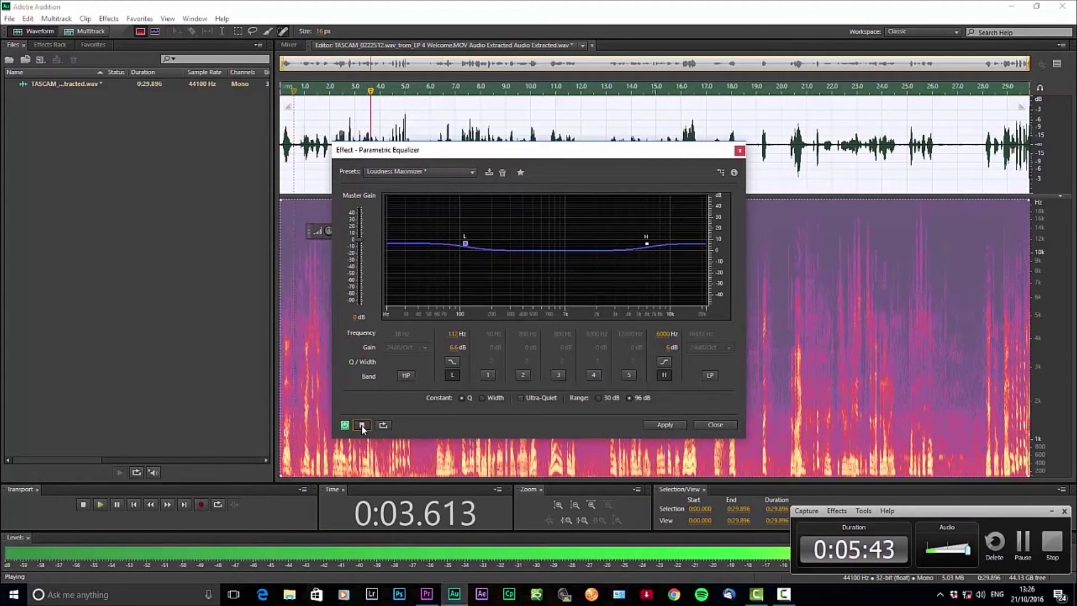
click(362, 424)
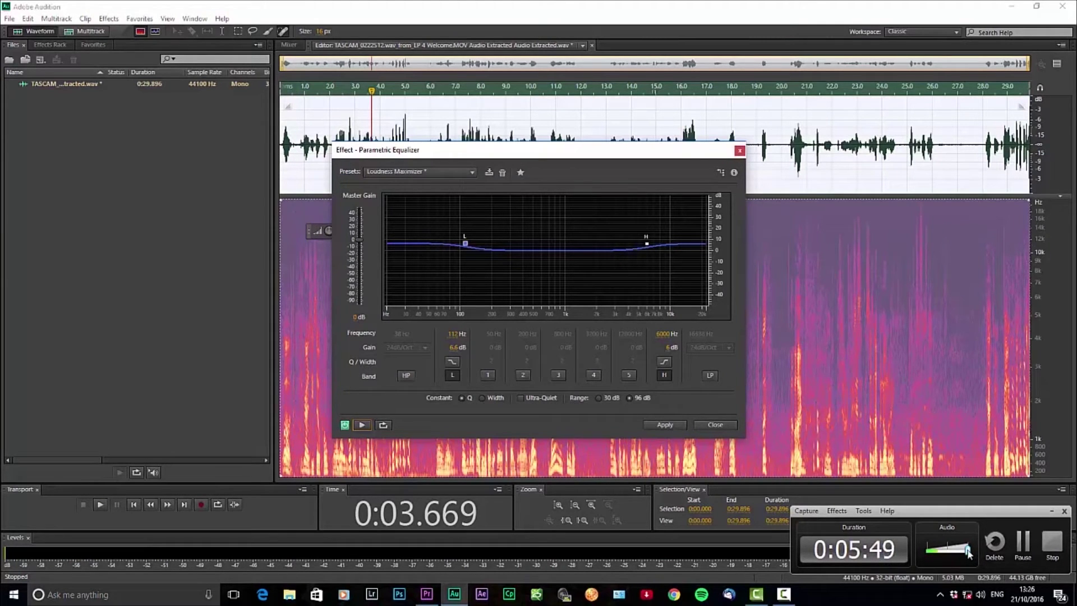
Preview the equalized audio up to about seven seconds and apply the Parametric Equalizer to the clip.
click(969, 552)
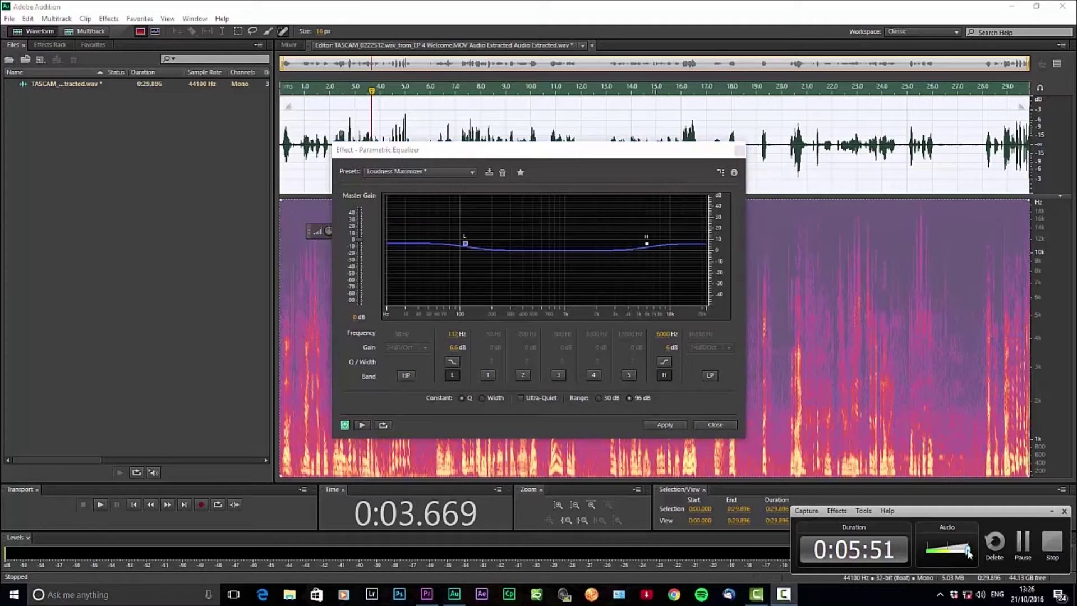
click(358, 426)
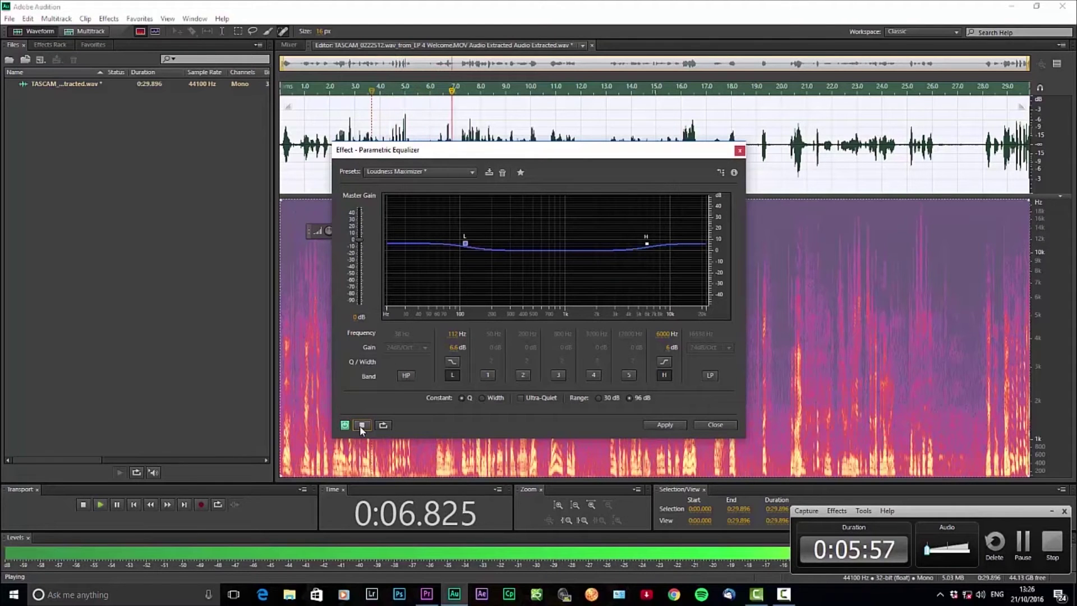
click(359, 426)
click(974, 550)
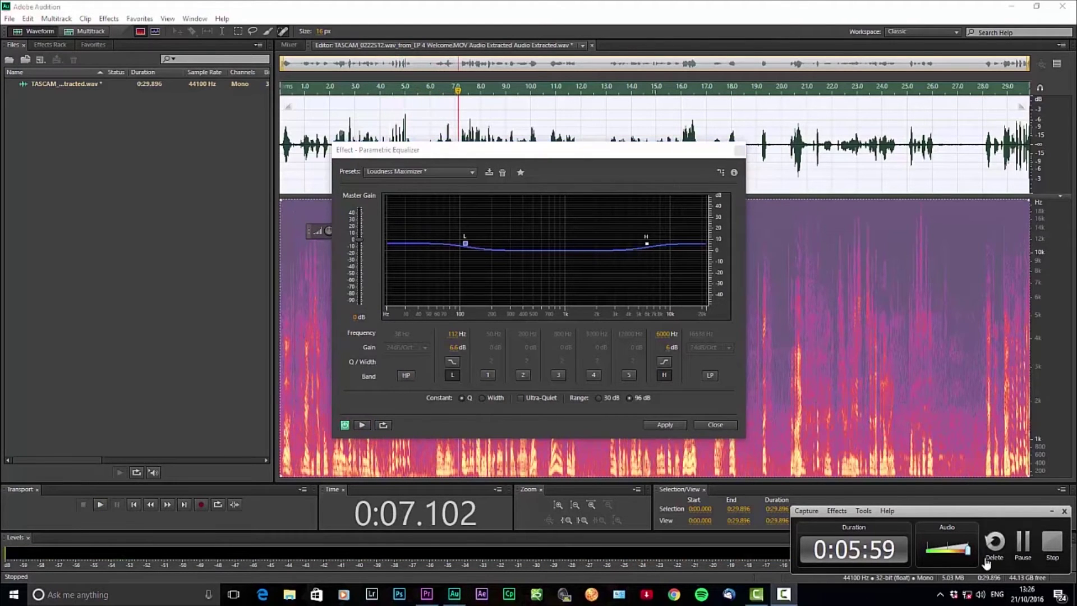
click(658, 426)
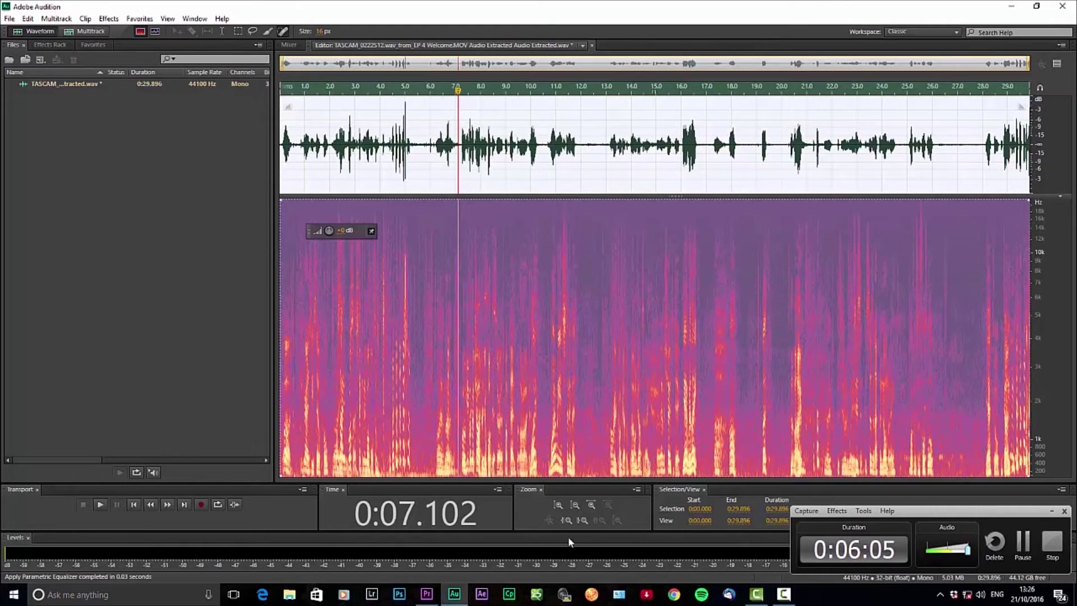
Apply the Hard Limiter to the whole clip with the Limit to -3dB preset.
click(109, 19)
mouse_move(161, 155)
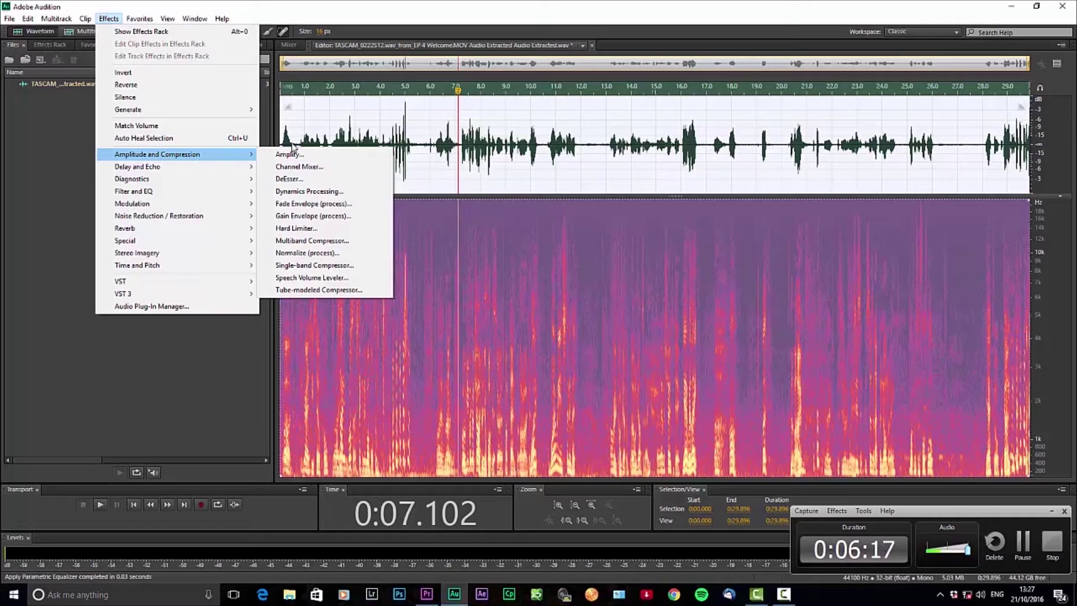
click(312, 232)
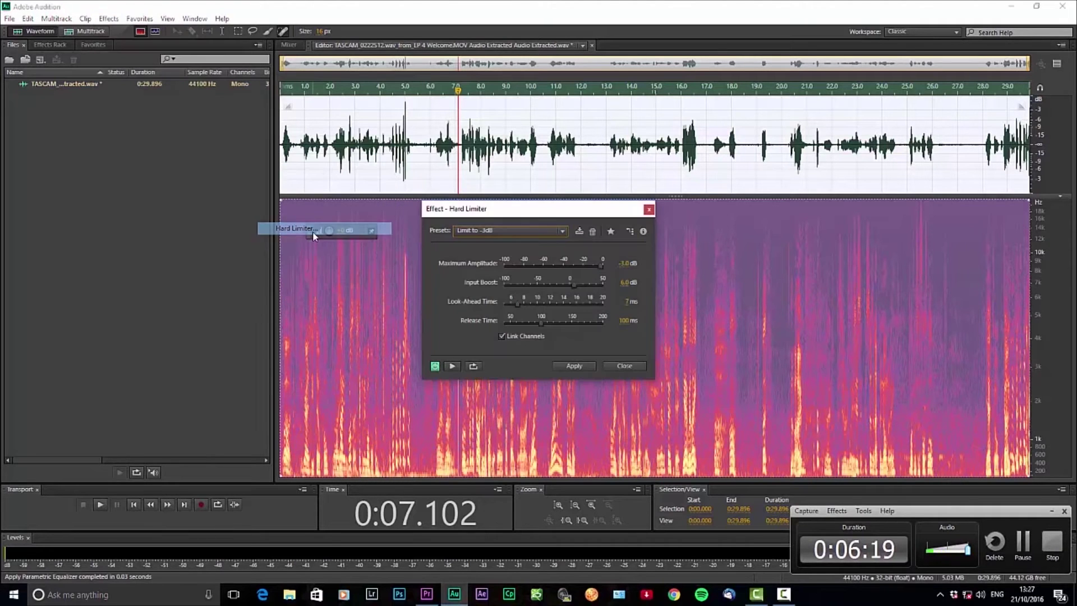
click(493, 236)
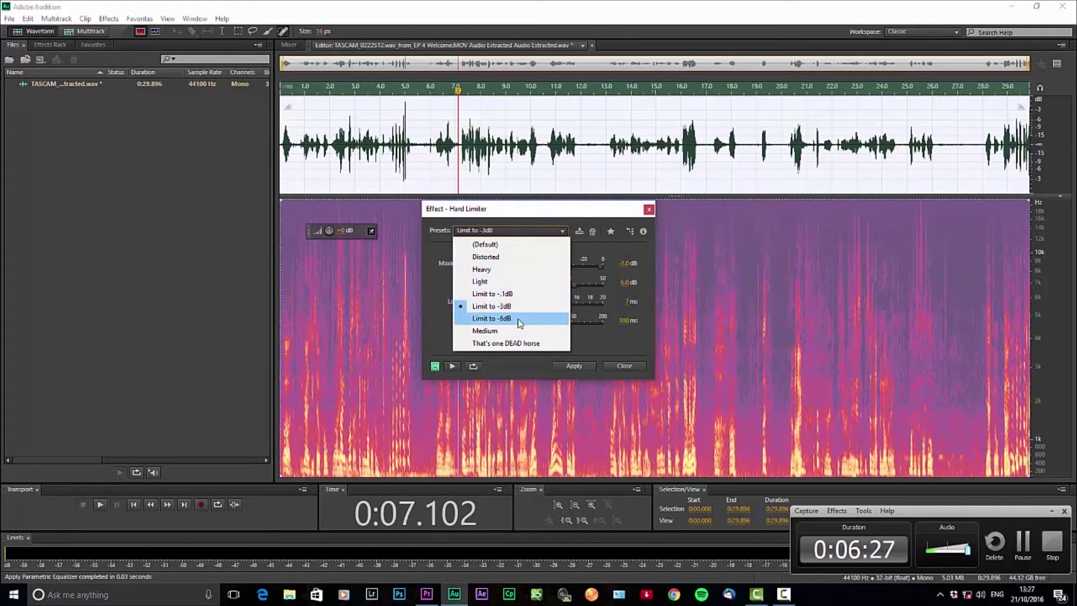
click(478, 307)
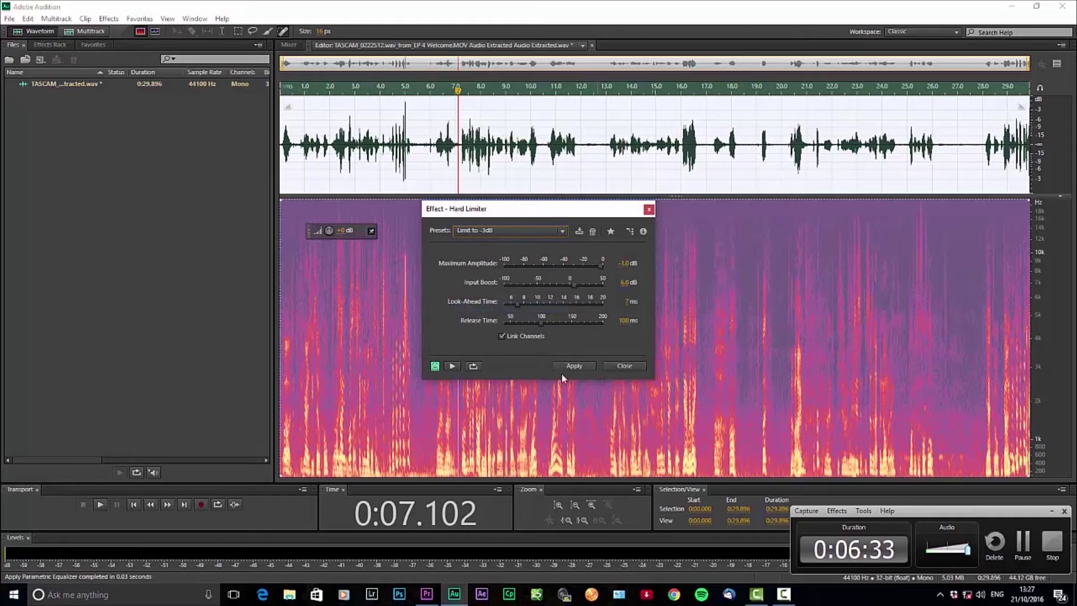
click(578, 366)
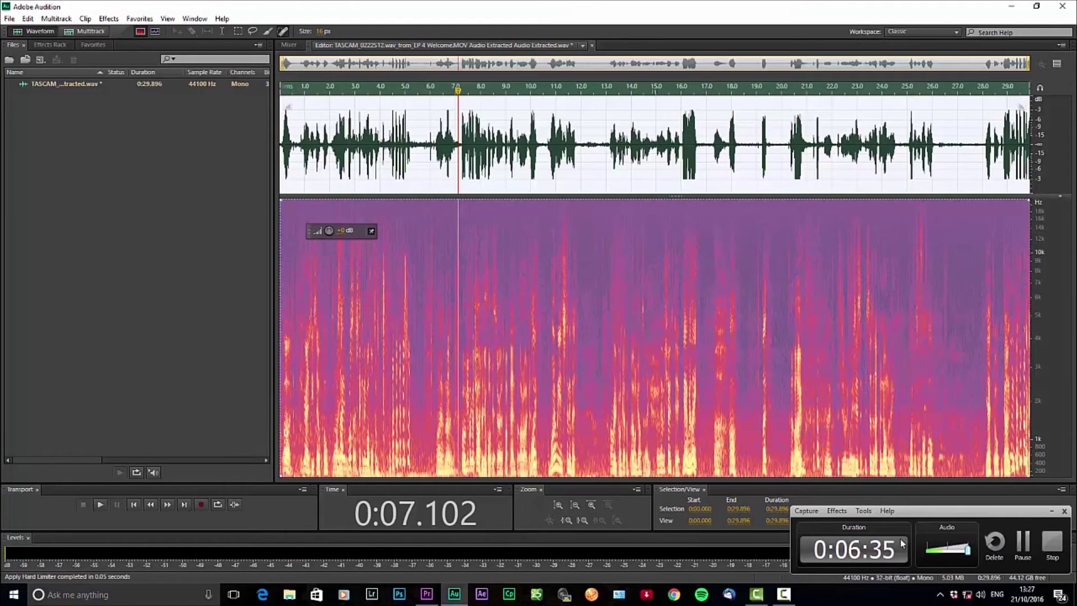
Play about five seconds of the limited audio from the seven-second mark and stop playback.
drag(968, 553, 910, 553)
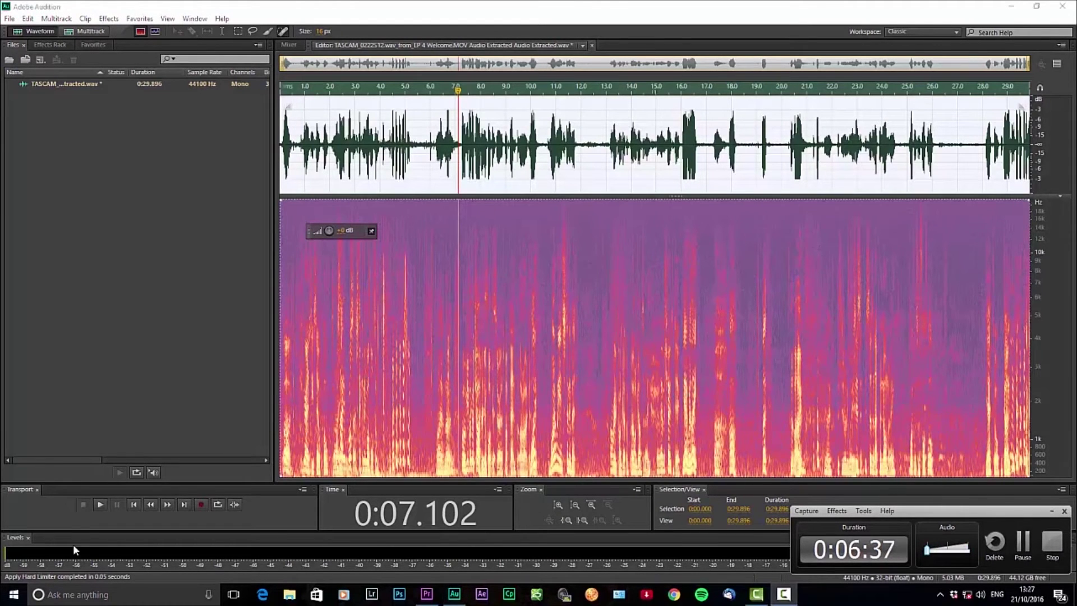
click(100, 506)
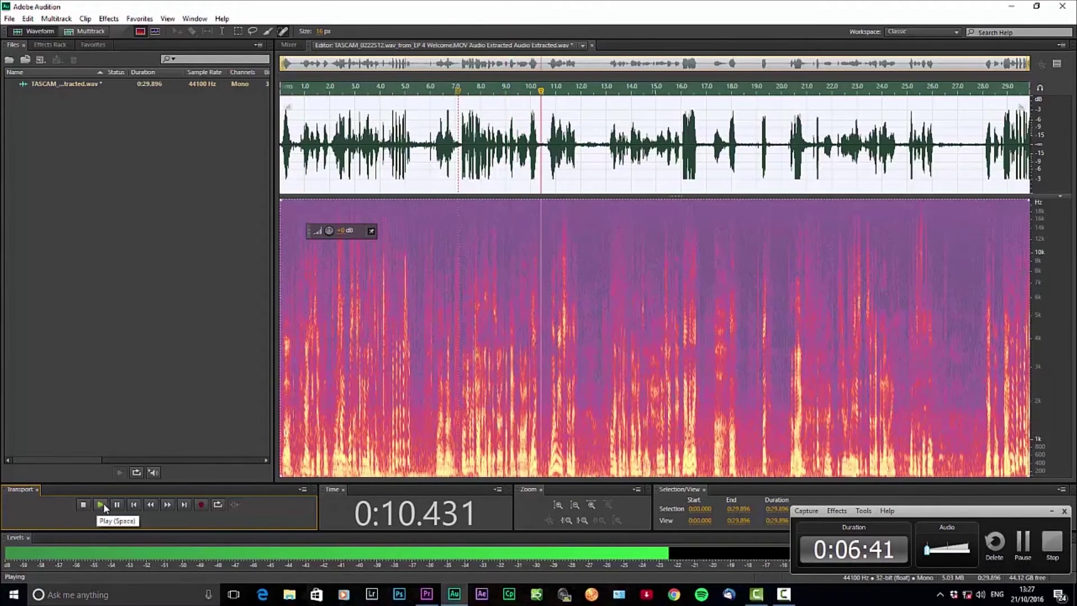
click(85, 506)
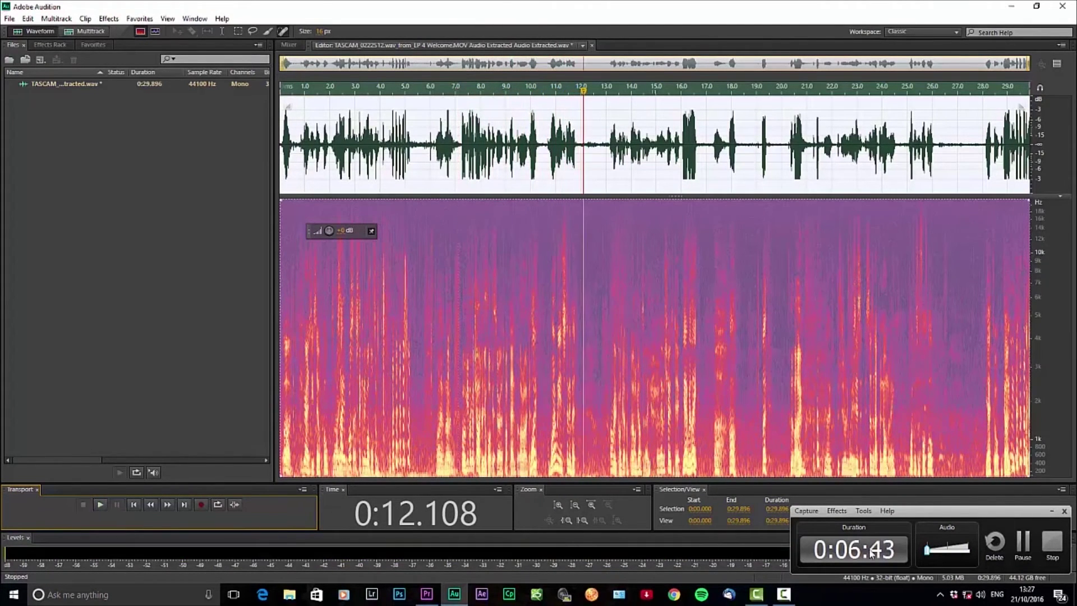
click(930, 548)
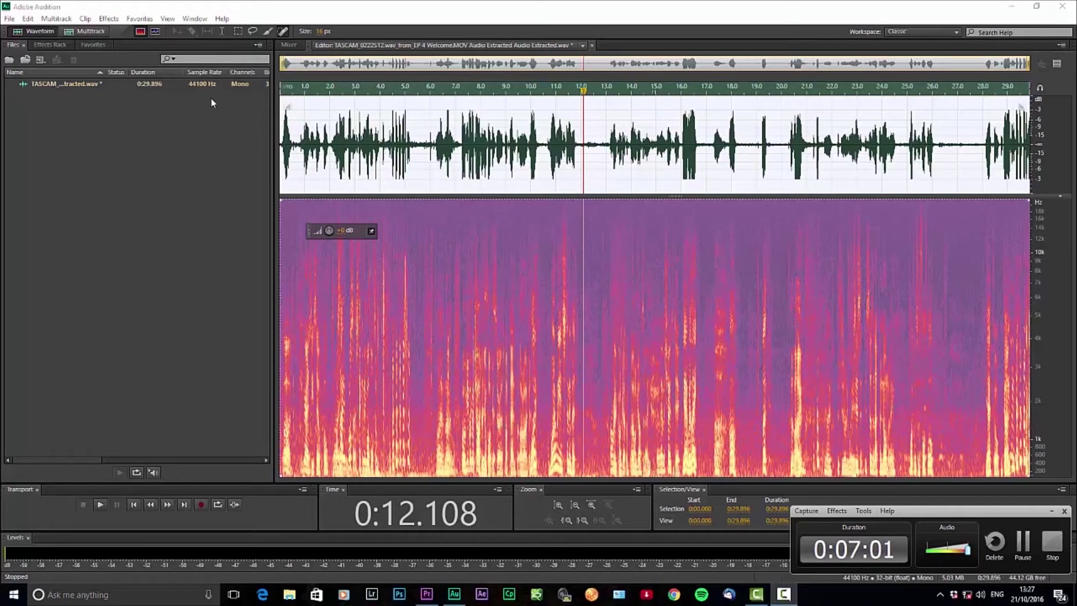
Normalize the limited clip again to 98%.
click(109, 19)
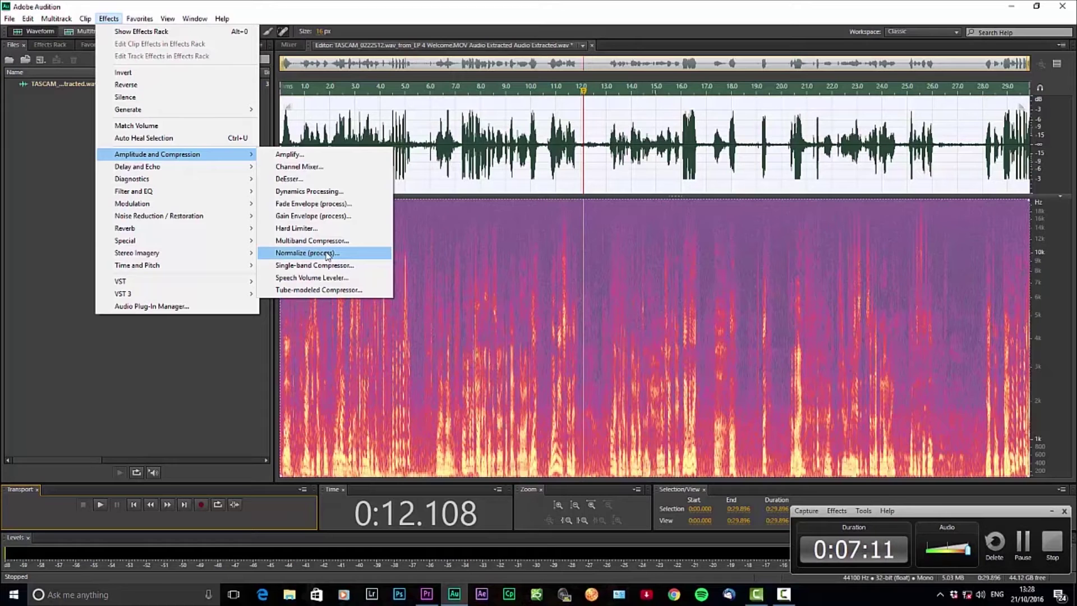
click(328, 254)
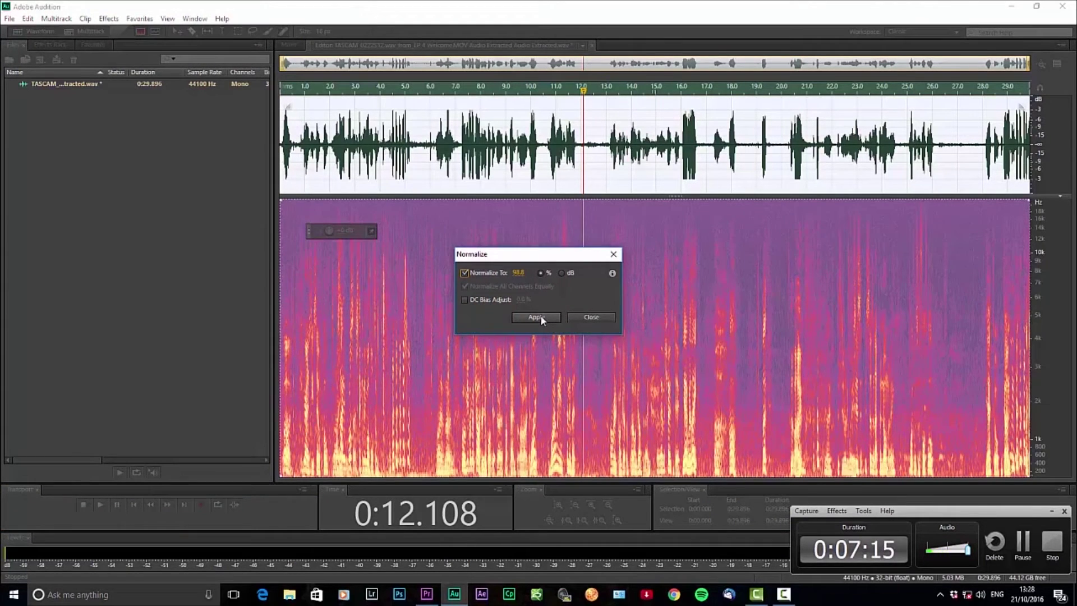
click(536, 316)
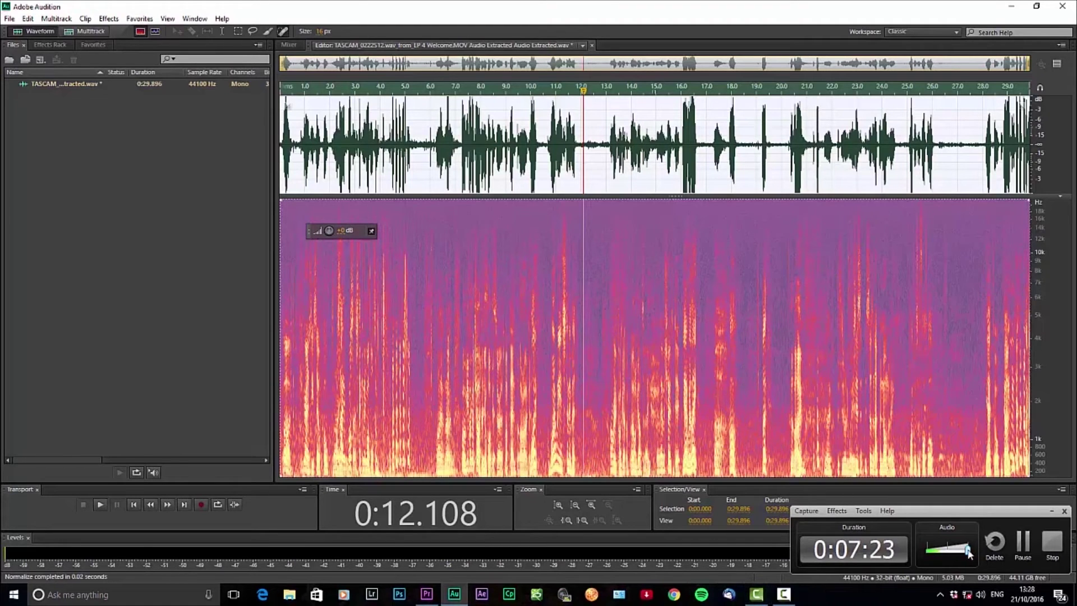
Play the renormalized audio from about 12 to 18.5 seconds and stop playback.
click(101, 506)
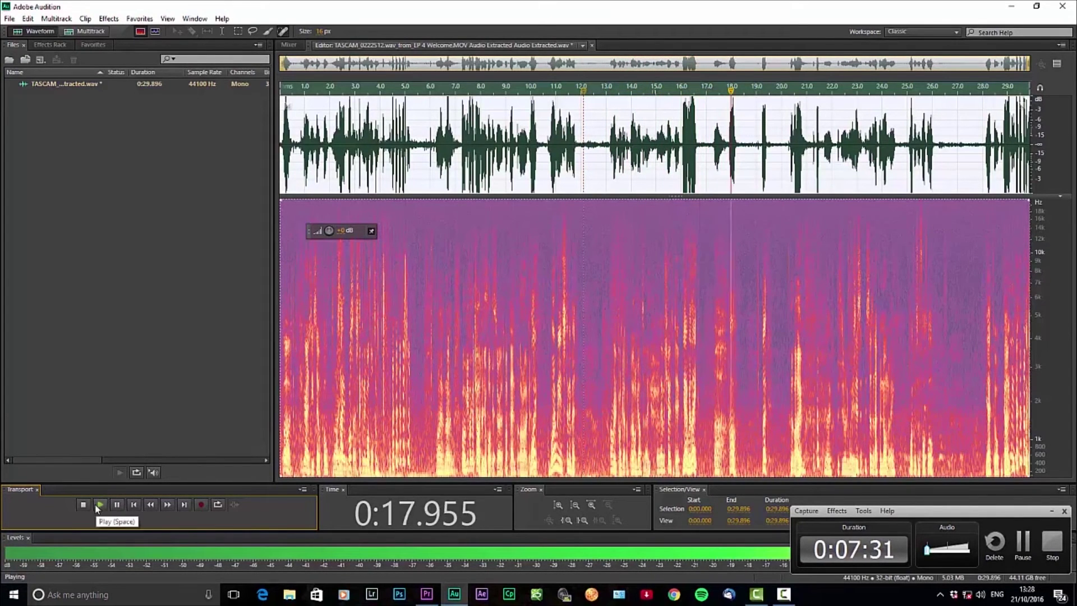
click(103, 505)
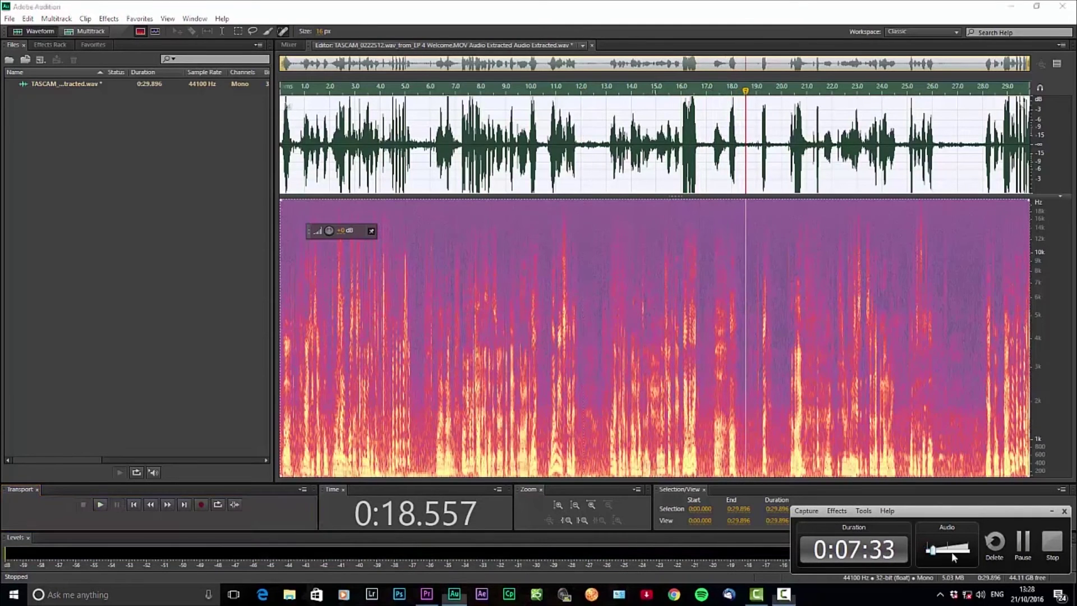
drag(927, 550, 967, 547)
Move the recorder window clear of the level meter and check the audio levels by playing from about 18.5 seconds, restarting once.
drag(641, 499, 38, 285)
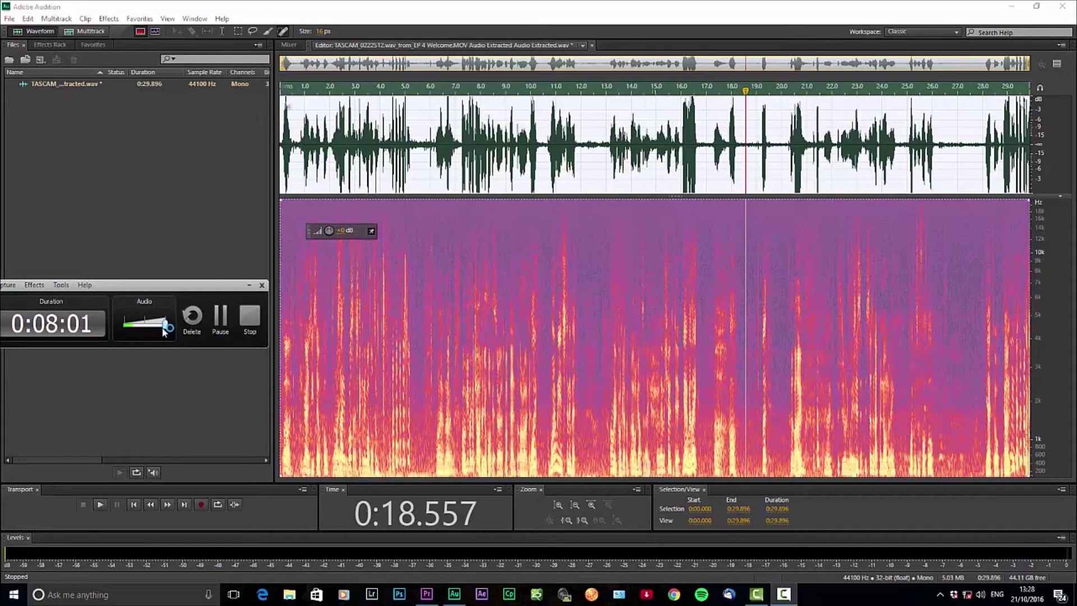
click(100, 504)
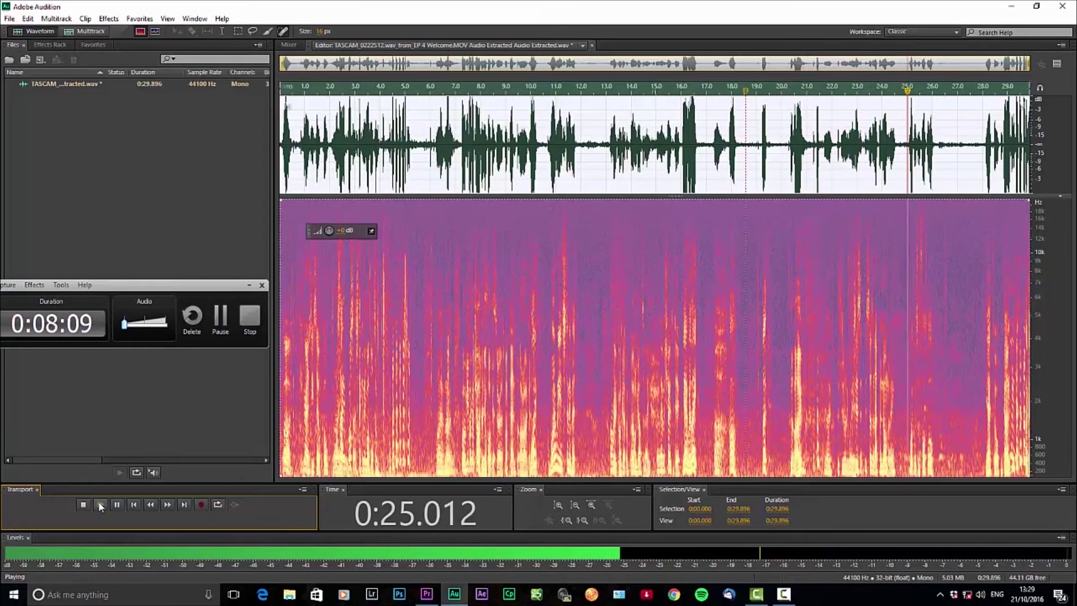
click(100, 505)
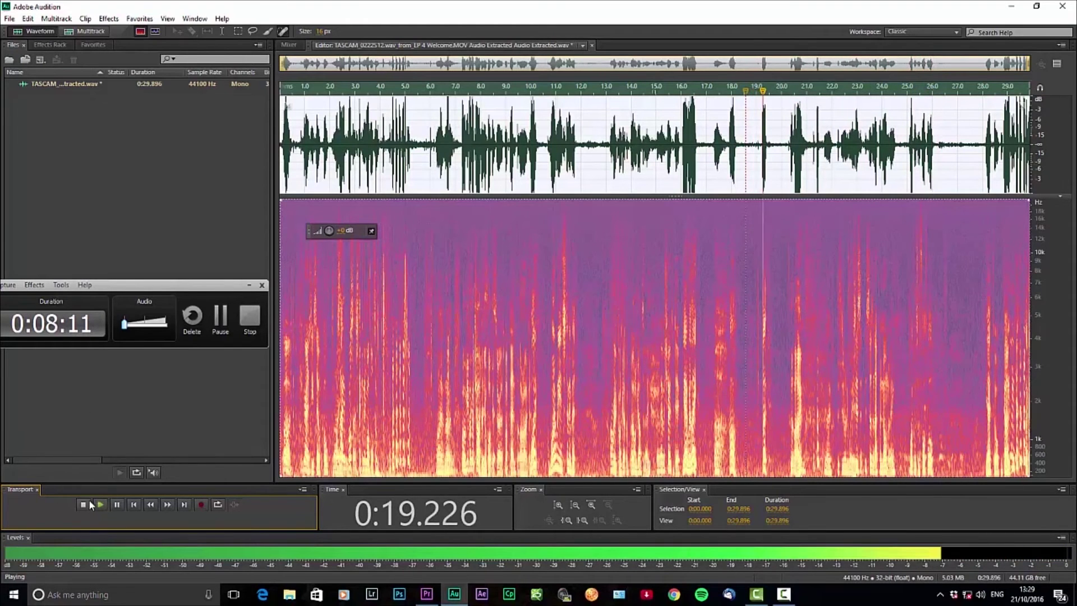
key(space)
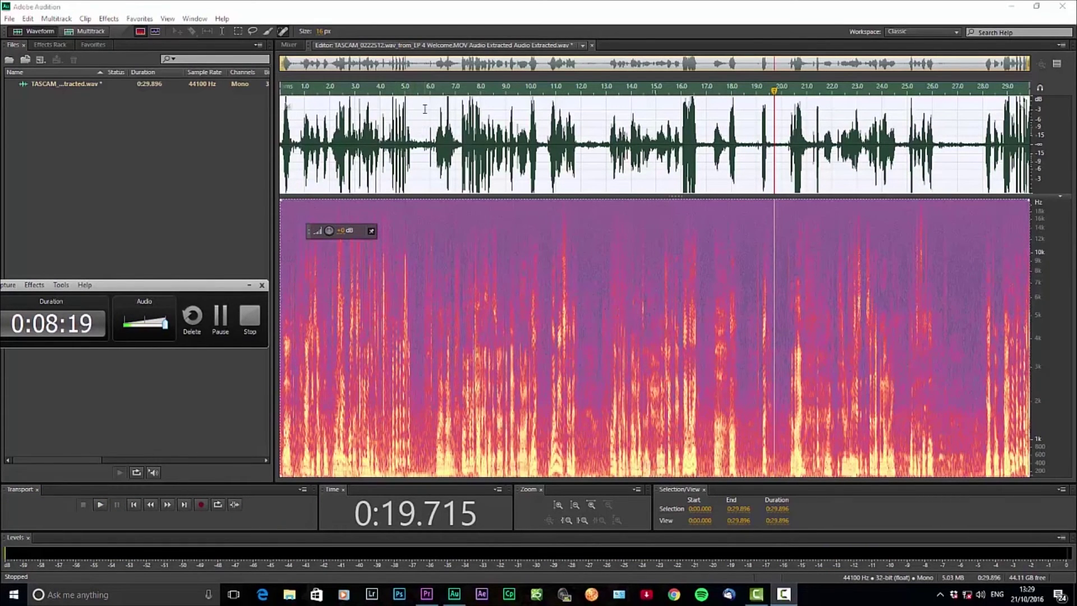
Play the quiet gap and following speech from about 5.8 to 7.7 seconds, muting the recorder's microphone during playback.
scroll(425, 109, up, 5)
scroll(428, 126, up, 4)
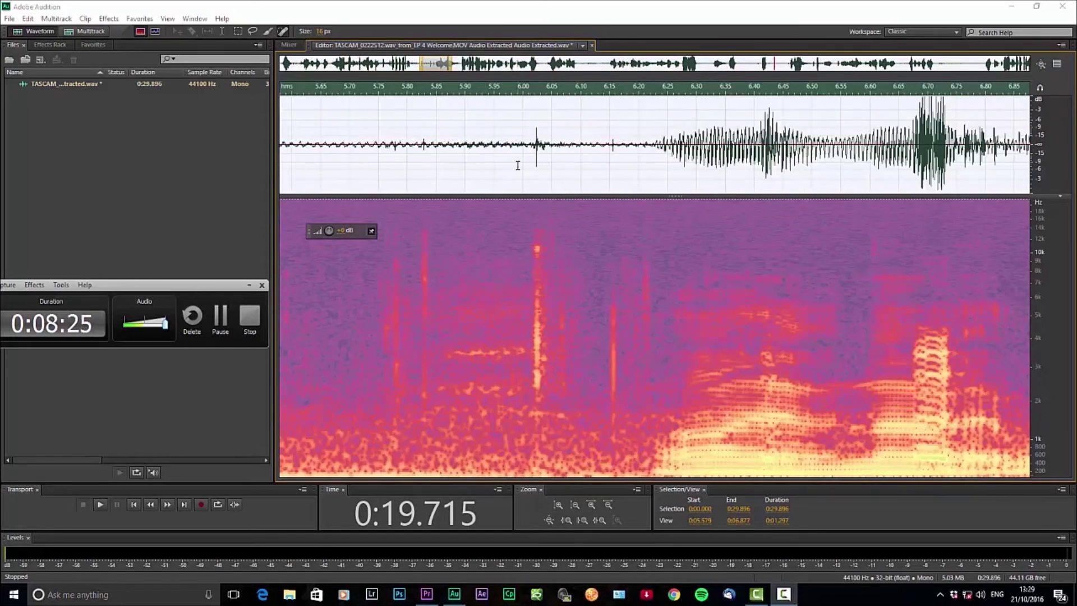
scroll(517, 163, down, 6)
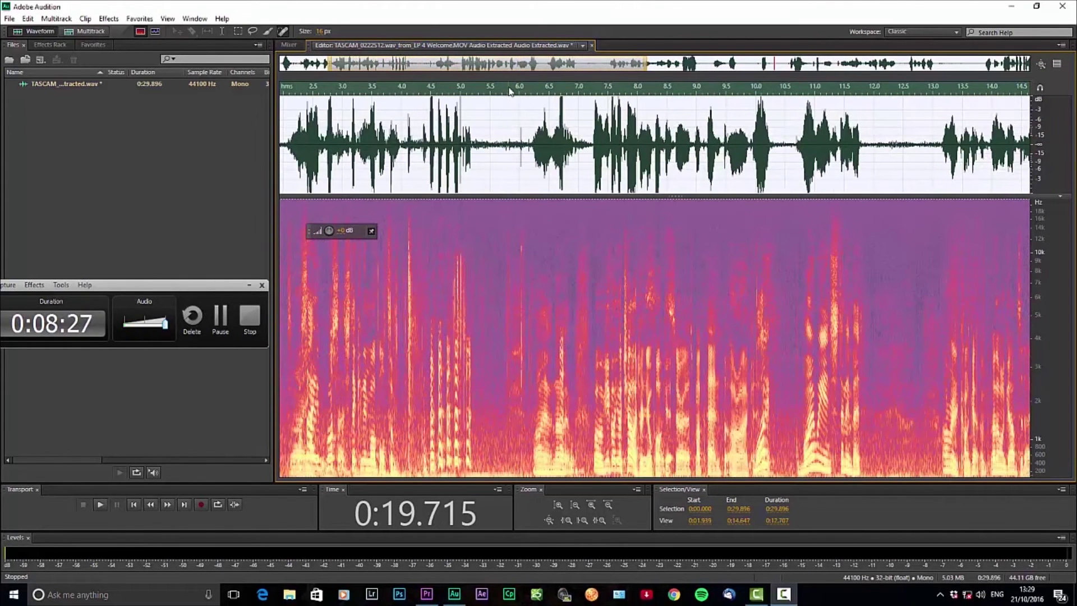
click(509, 91)
drag(164, 328, 124, 325)
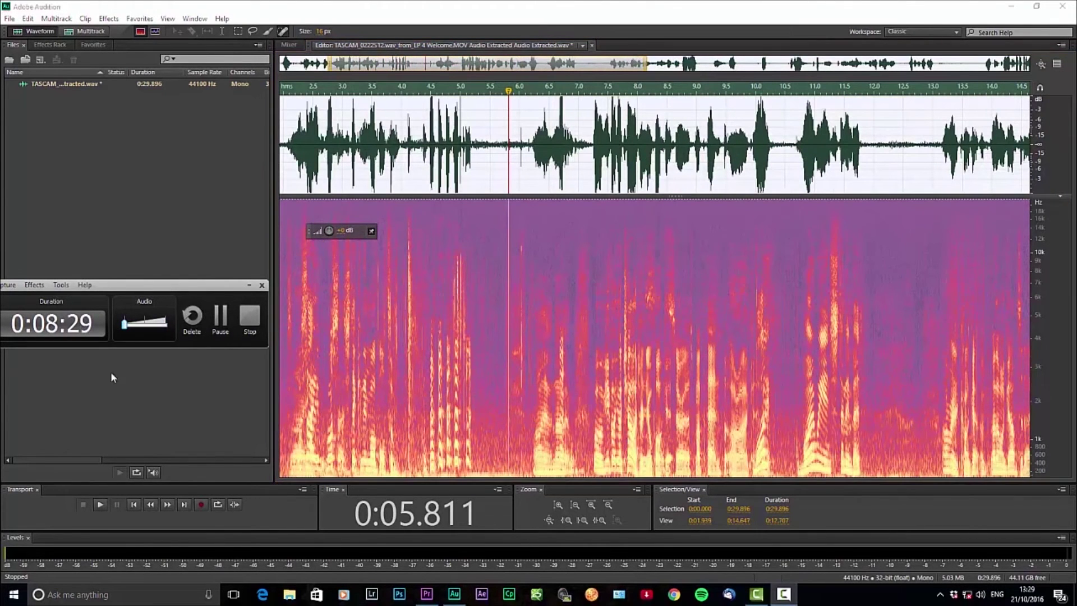
click(100, 505)
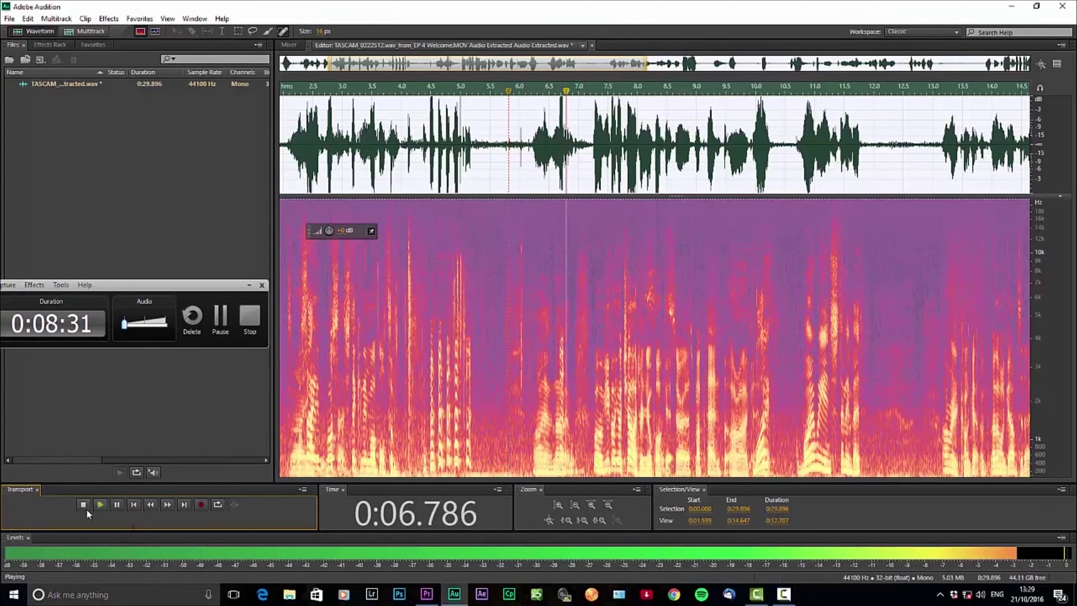
click(83, 504)
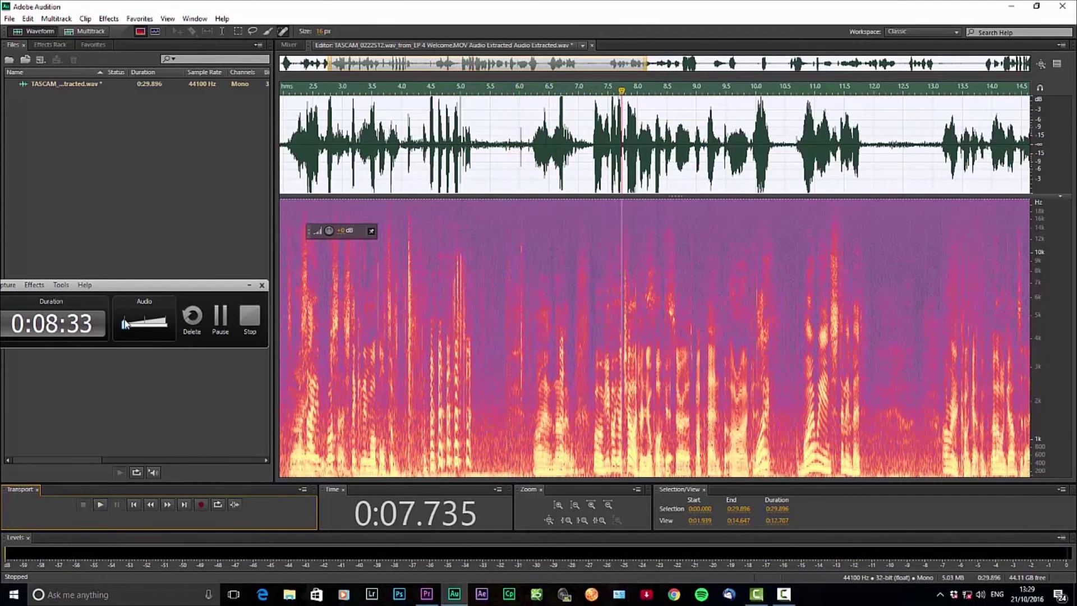
drag(124, 324, 188, 329)
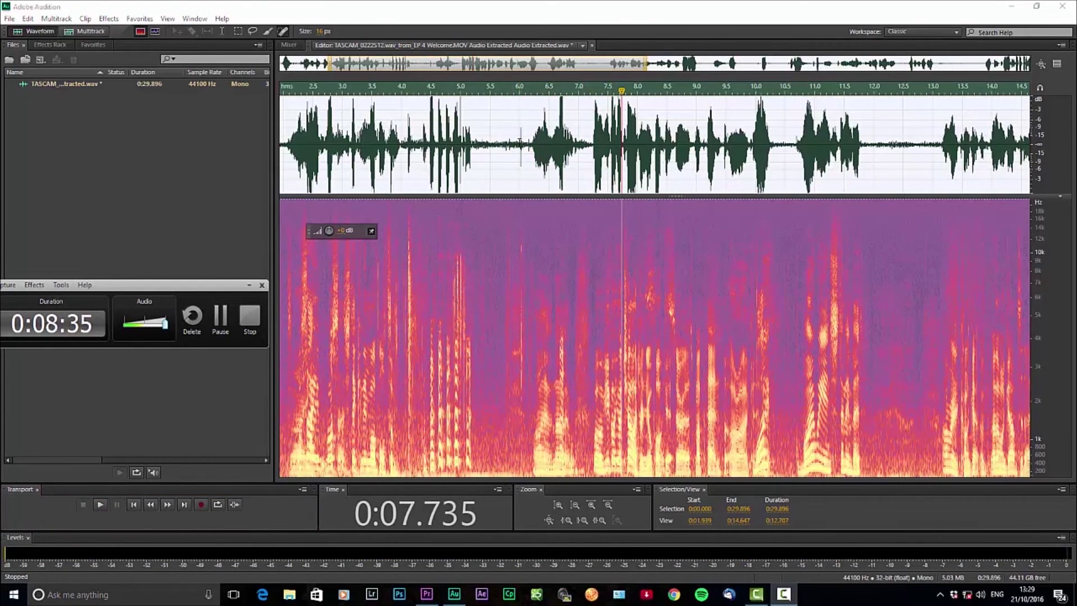
Lower the volume of the passage from about 6.0 to 6.9 seconds and play it back from about 5.75 seconds.
drag(520, 146, 573, 145)
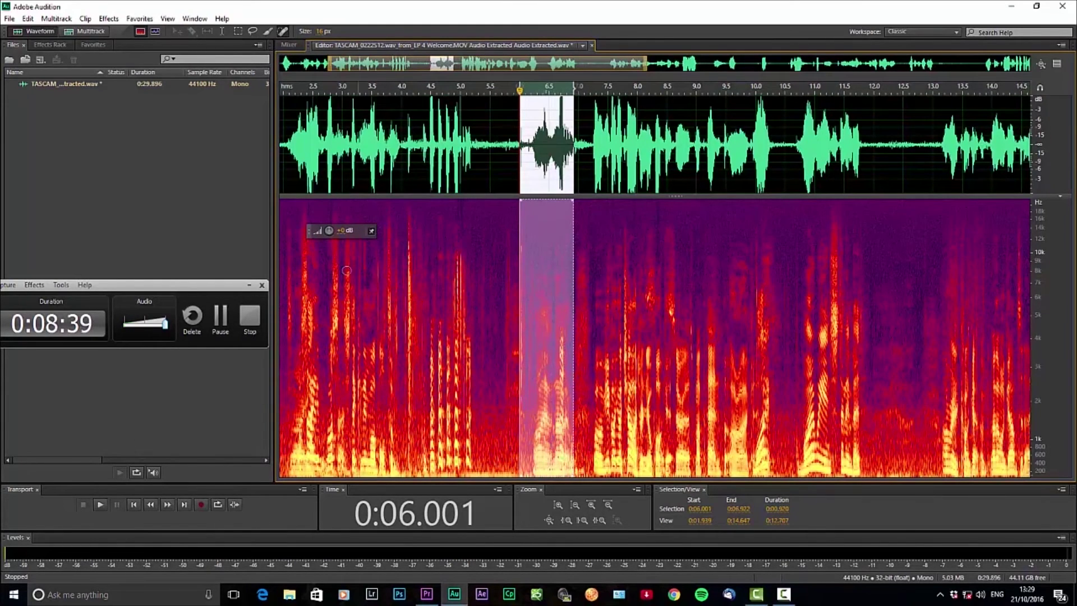
drag(330, 234, 321, 238)
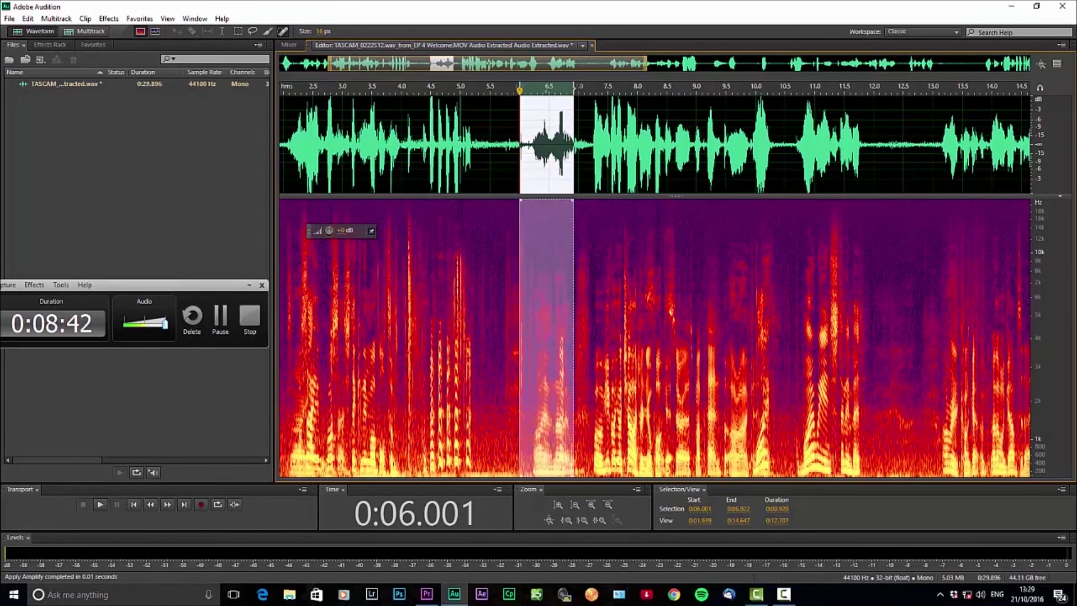
click(505, 89)
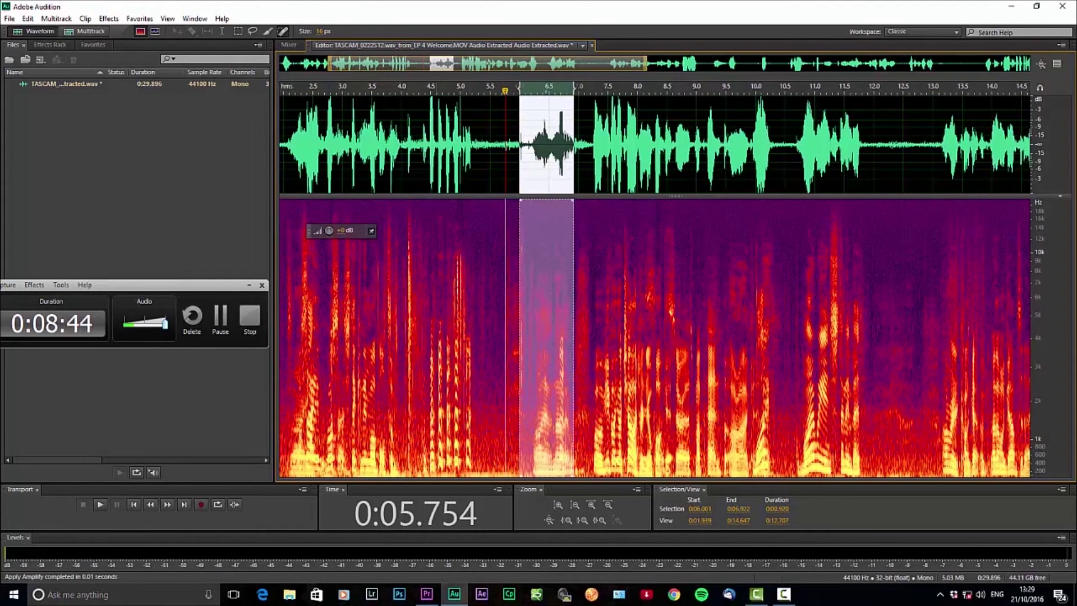
click(170, 319)
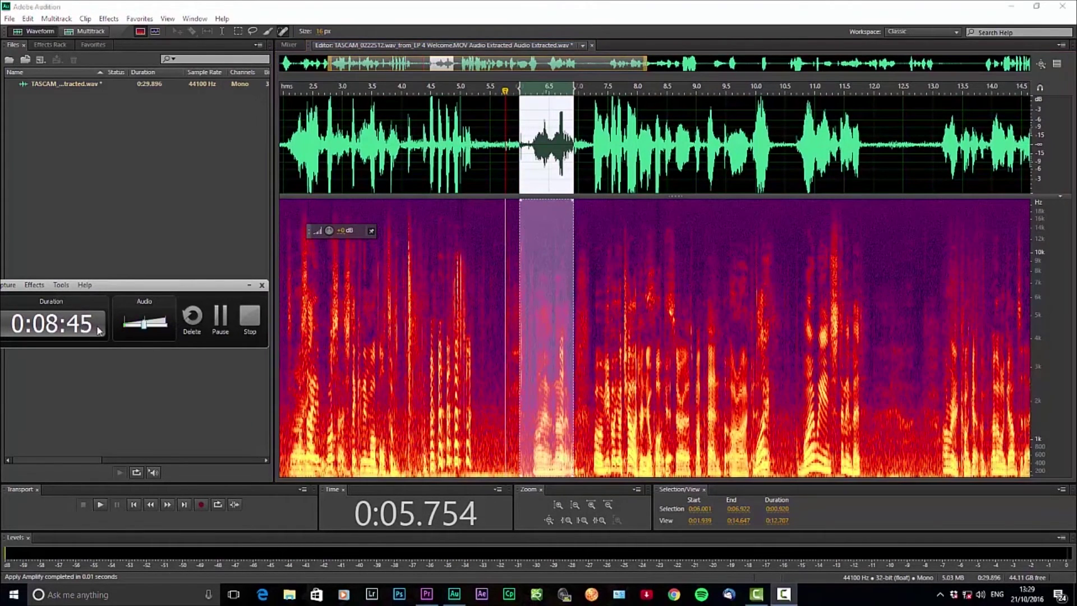
click(101, 504)
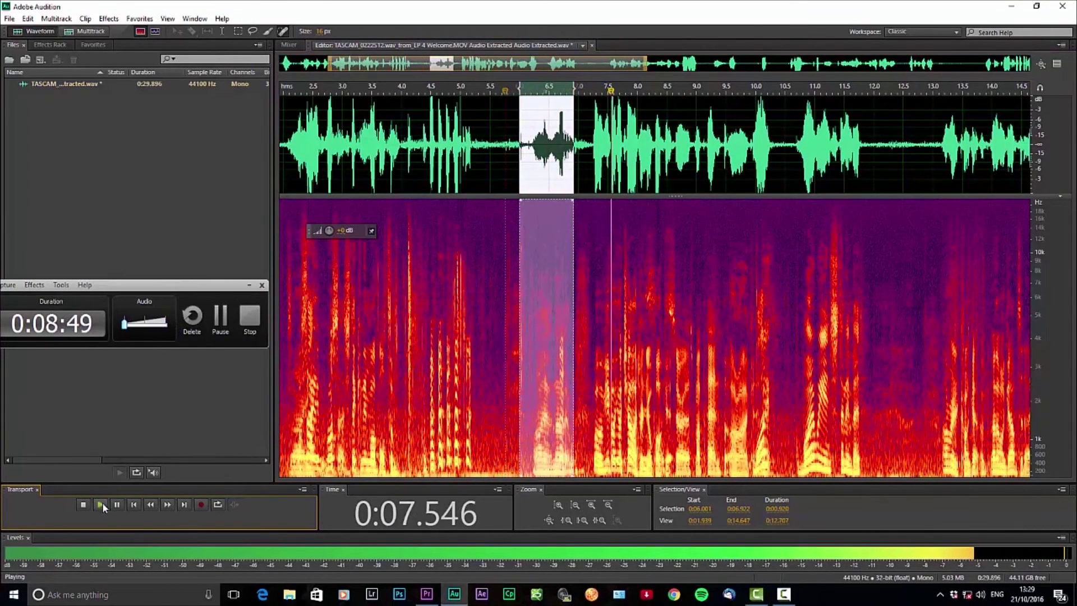
click(82, 505)
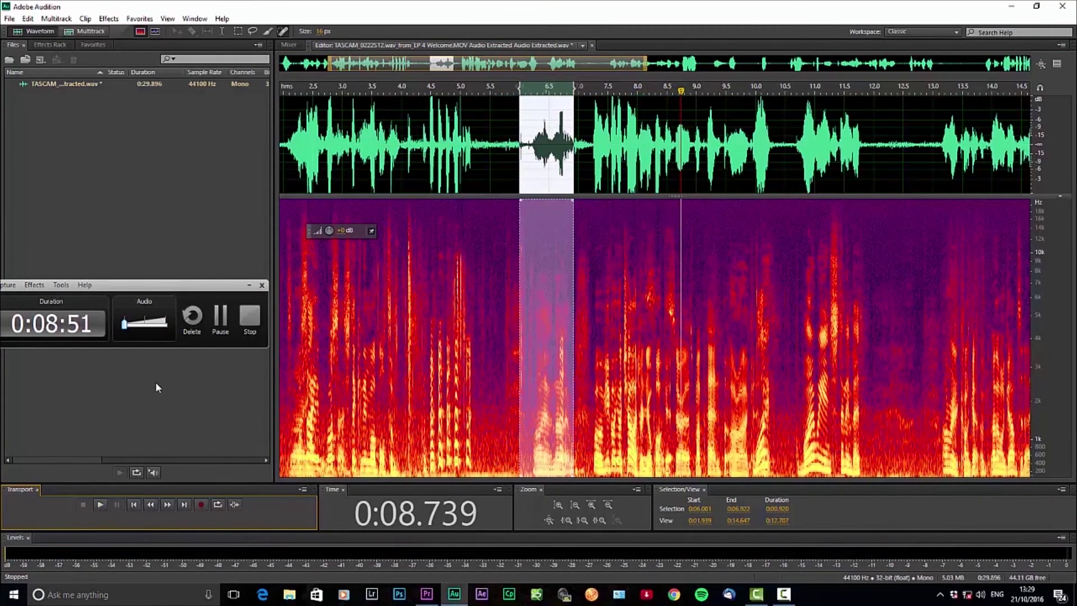
click(190, 324)
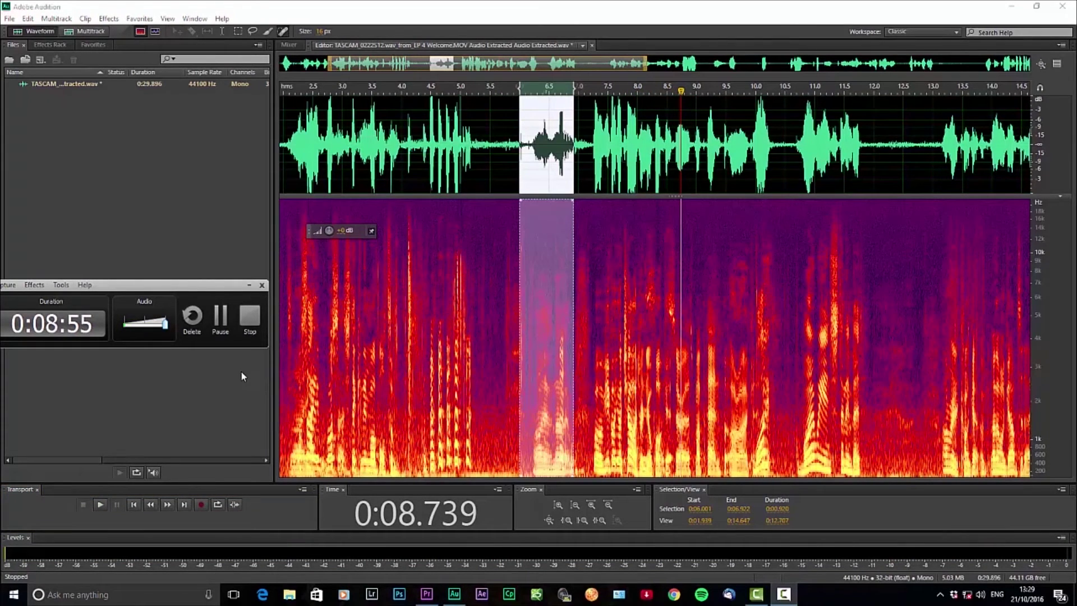
Undo the volume reduction on the six-second passage and clear the time selection.
click(504, 141)
key(ctrl+z)
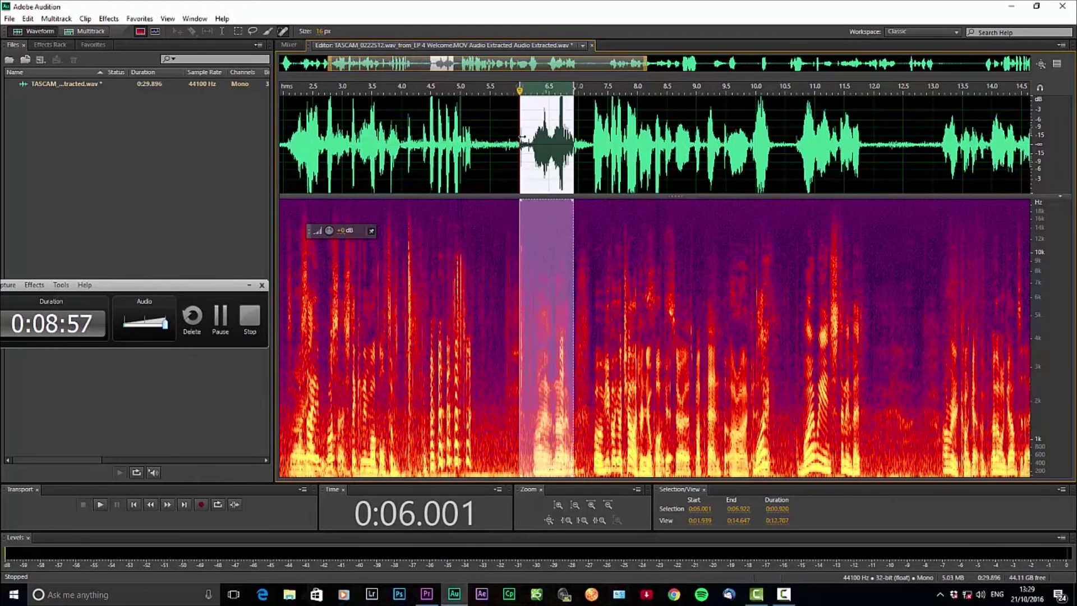
click(458, 141)
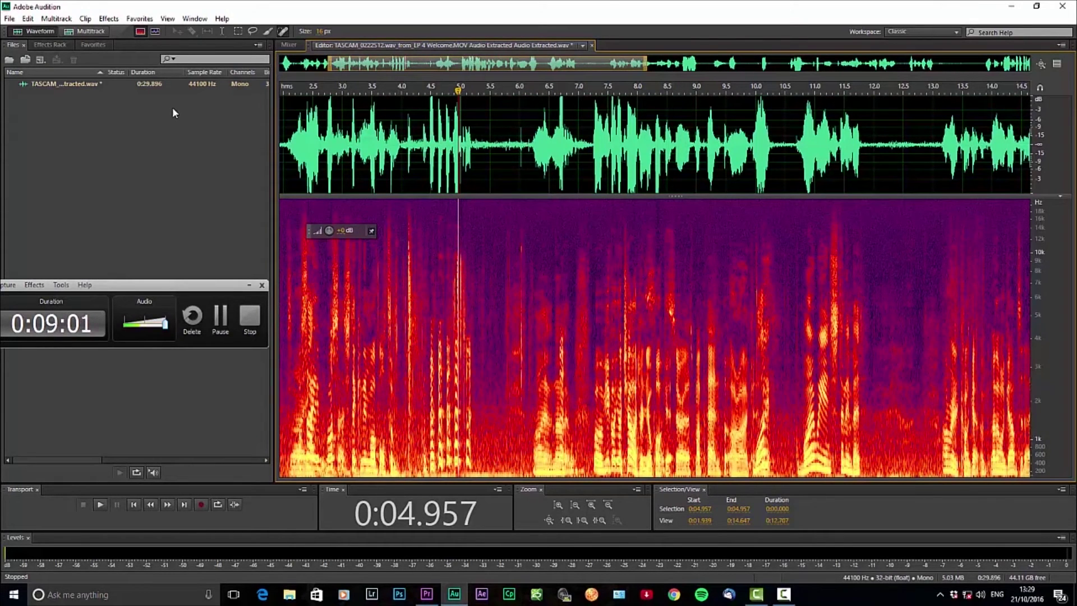
Export the processed audio under a new file name as a 44100 Hz mono, 32-bit Wave PCM file.
click(10, 19)
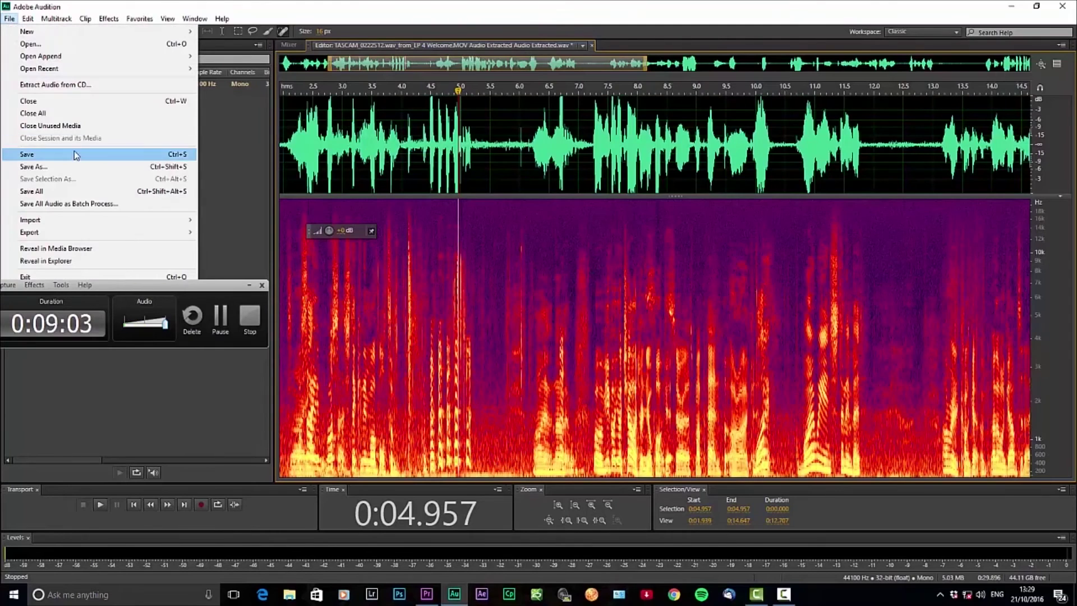
mouse_move(152, 239)
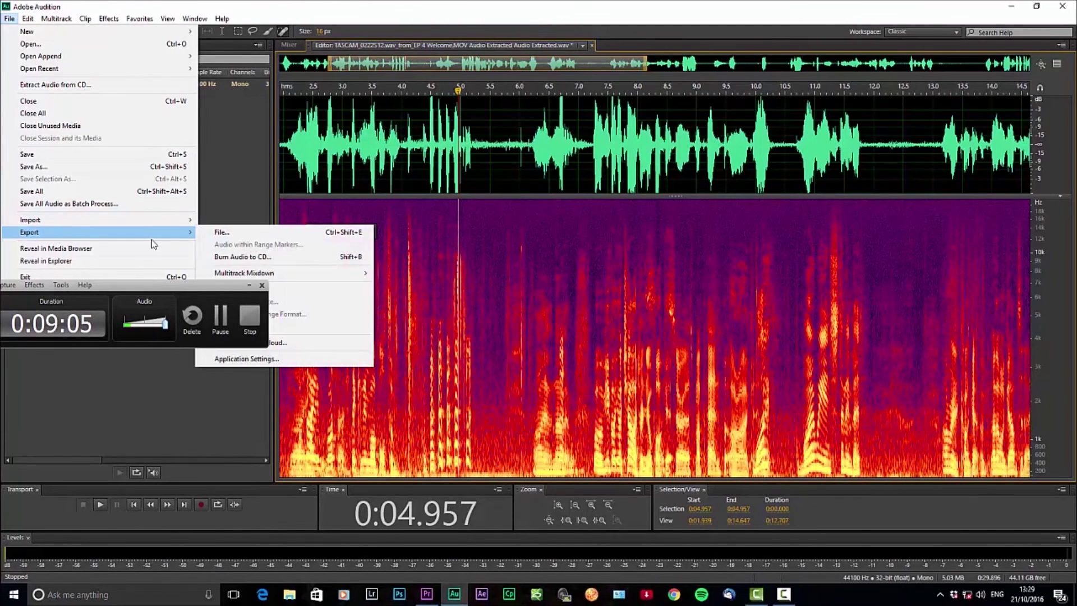
click(228, 232)
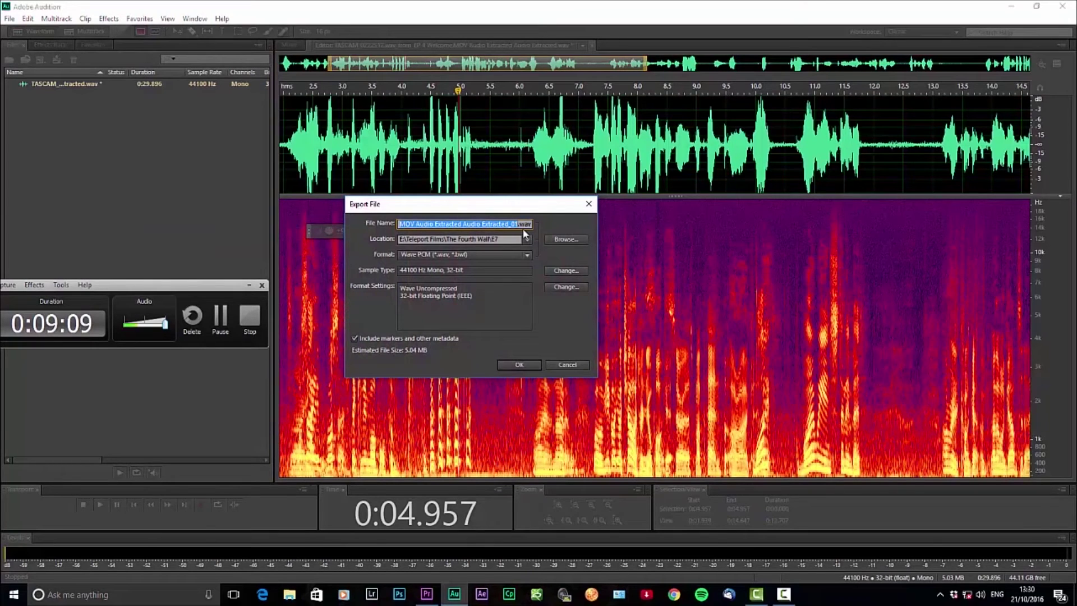
text(In Ste)
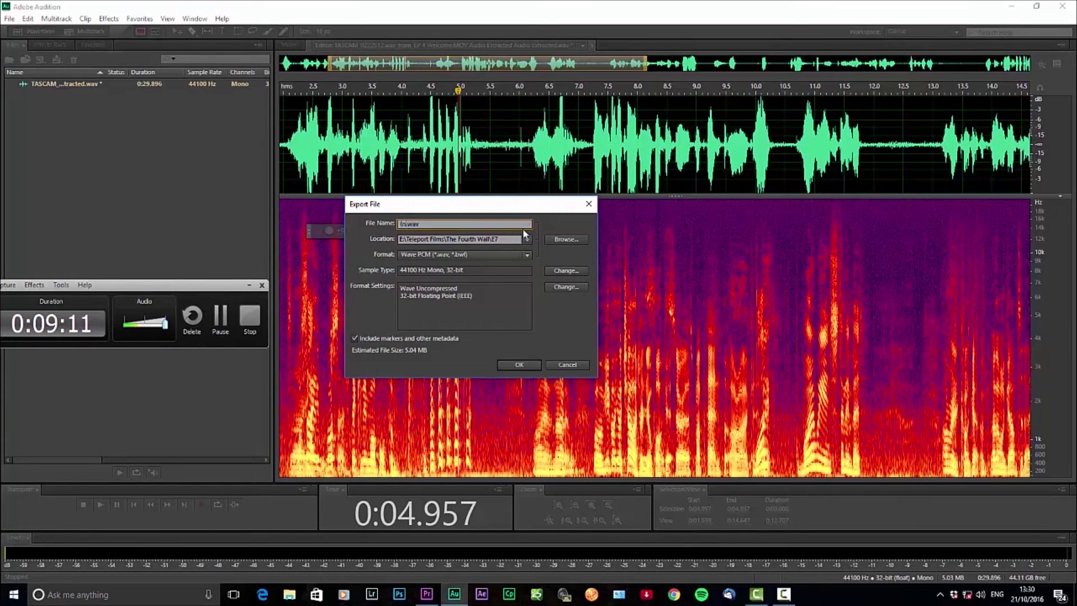
text(ve's Bottom)
key(BackSpace)
click(530, 366)
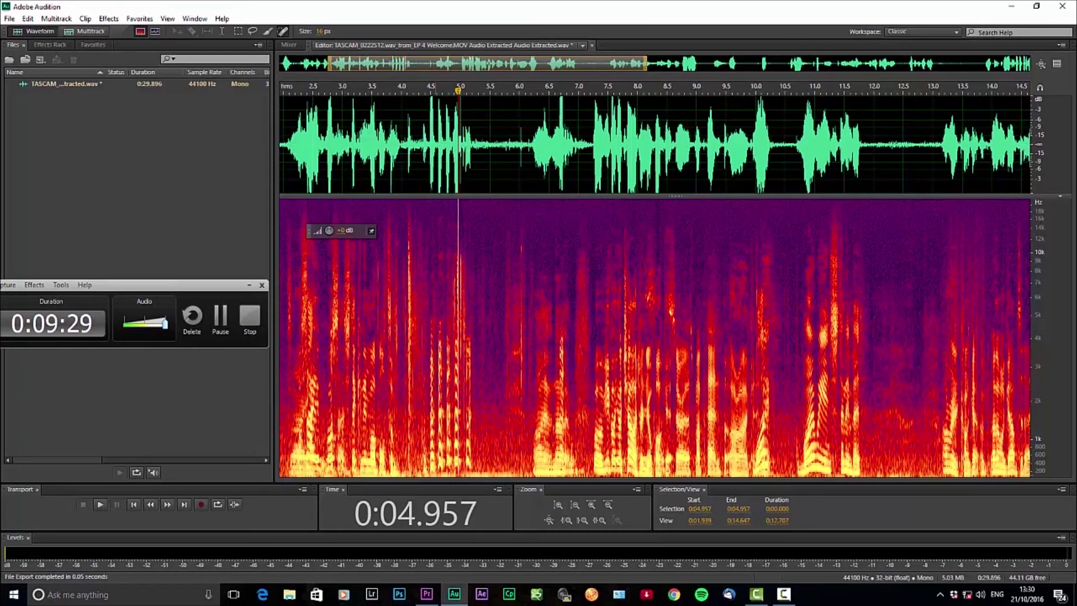
Undo all processing back to the original quiet clip and start recording a favorite.
key(ctrl+z)
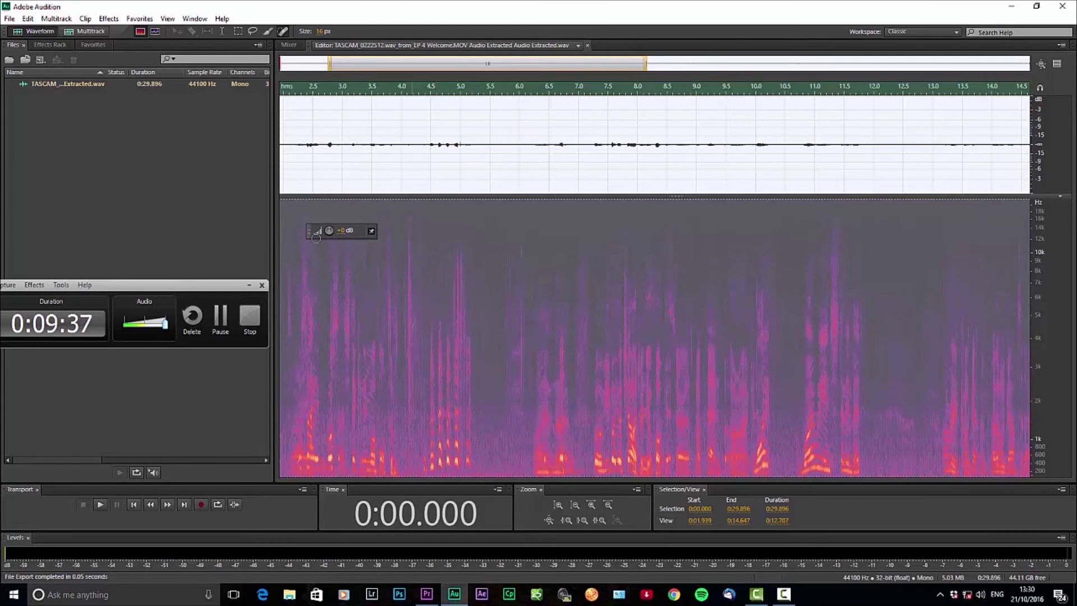
click(109, 18)
drag(98, 281, 95, 416)
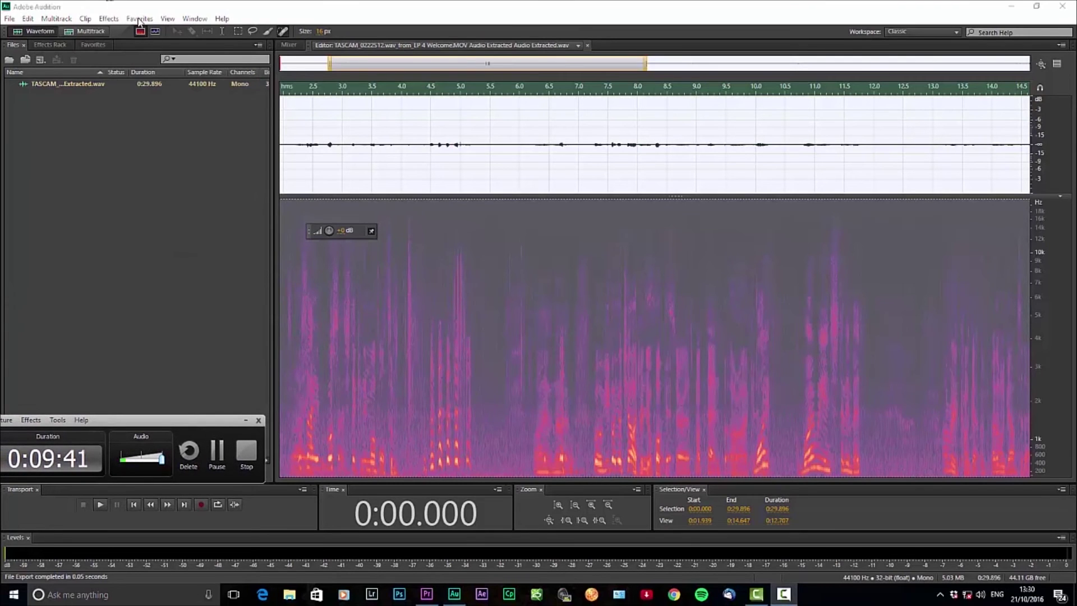
click(138, 19)
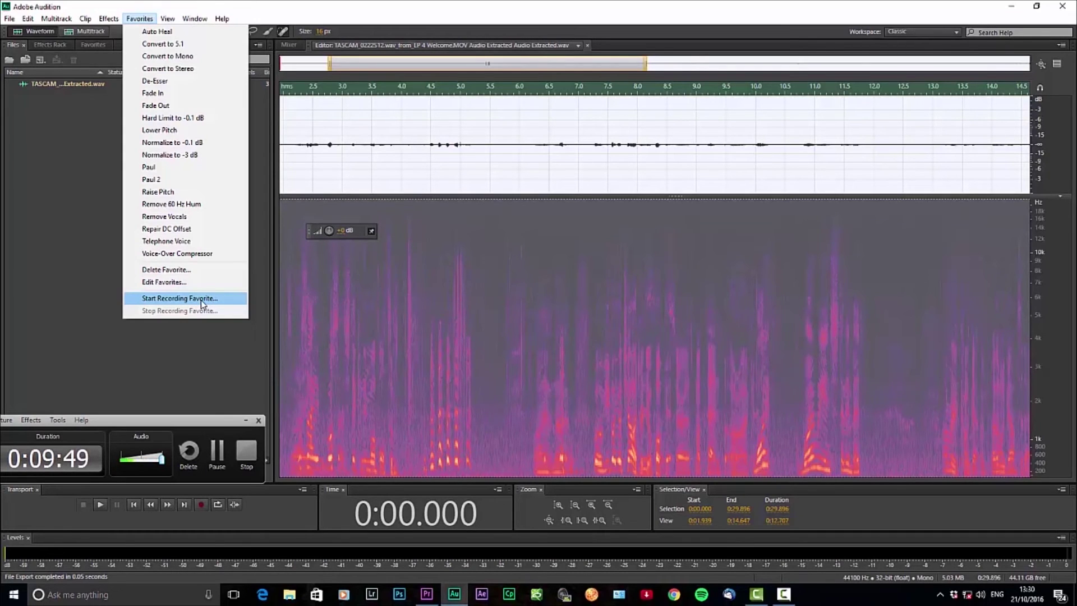
click(166, 298)
Normalize the whole original clip to 98% while the favorite is recording.
click(108, 19)
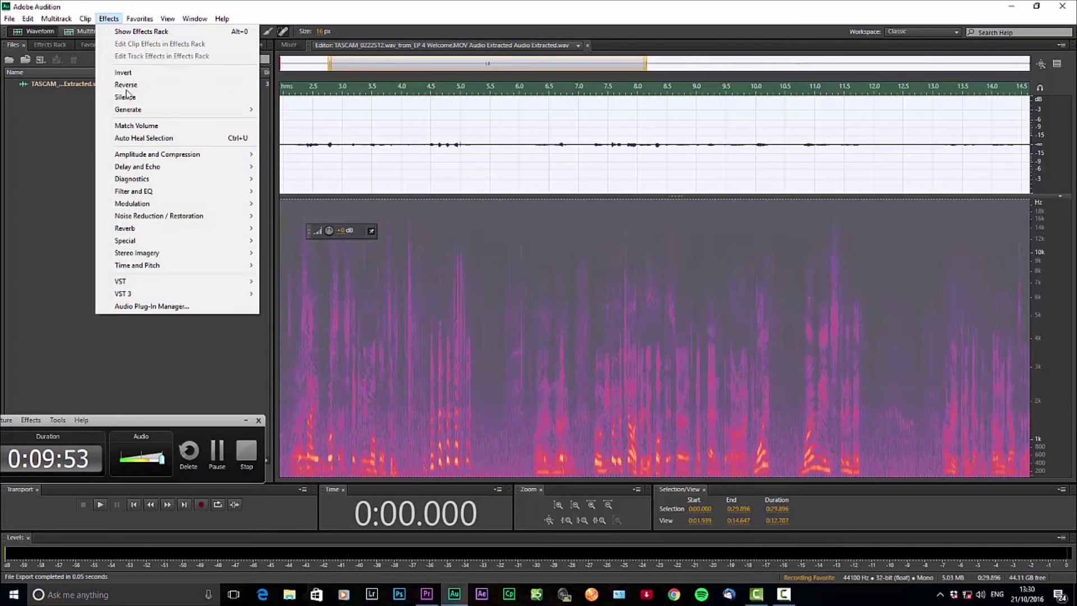
mouse_move(151, 153)
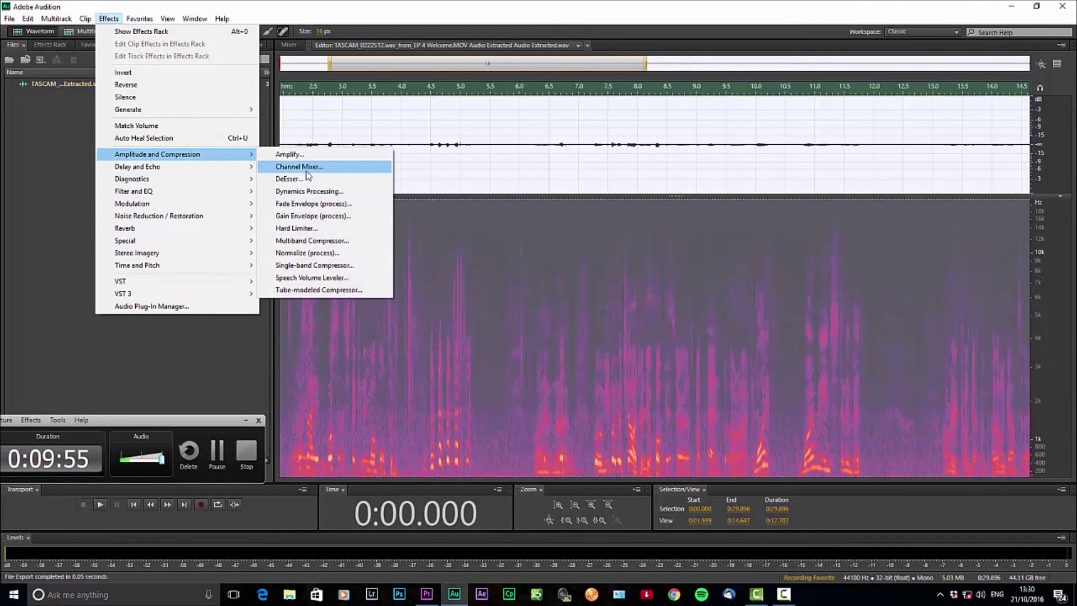
click(299, 253)
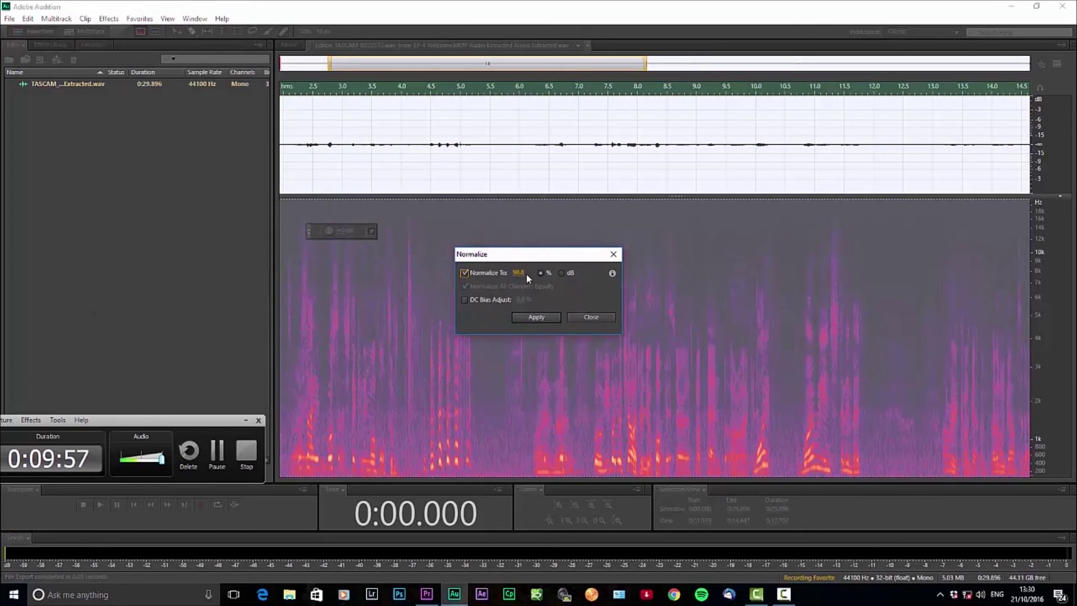
click(527, 318)
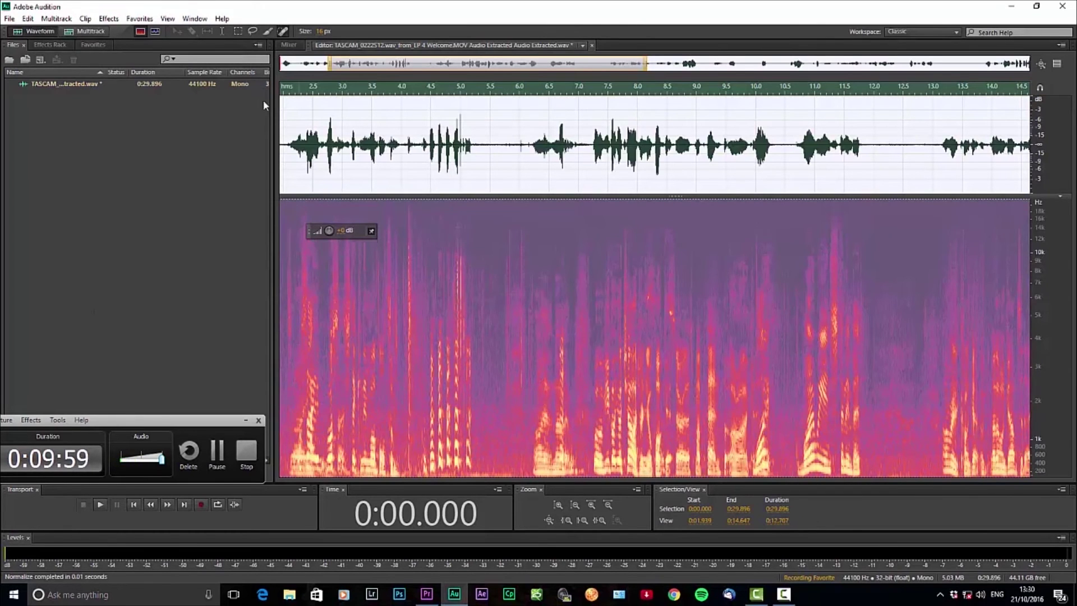
Apply the Parametric Equalizer with the Loudness Maximizer preset and the low shelf raised to about 6.1 dB at 116 Hz.
click(111, 19)
mouse_move(137, 192)
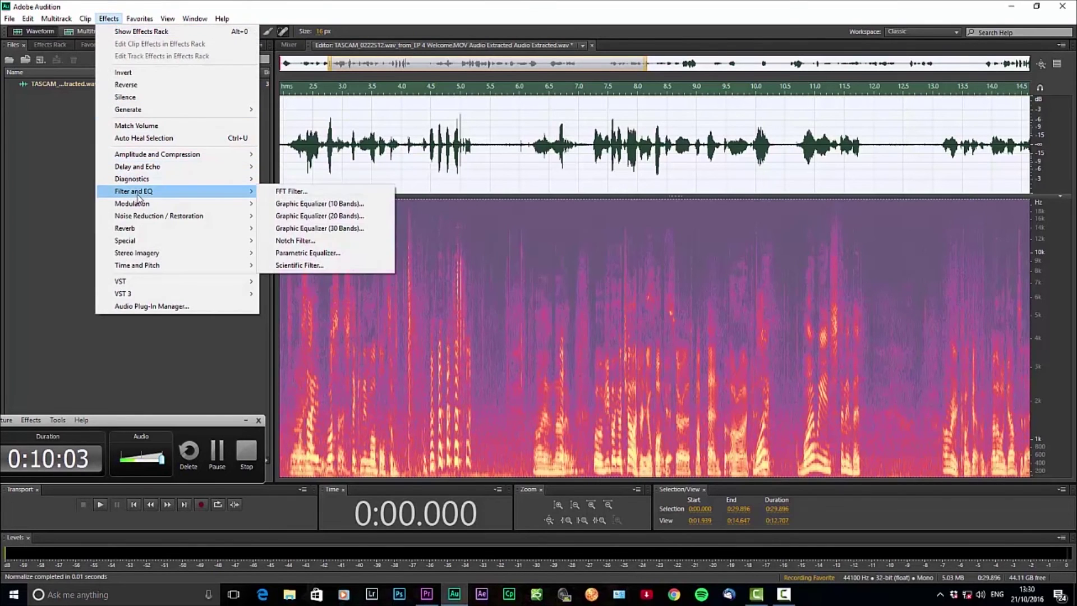
click(300, 253)
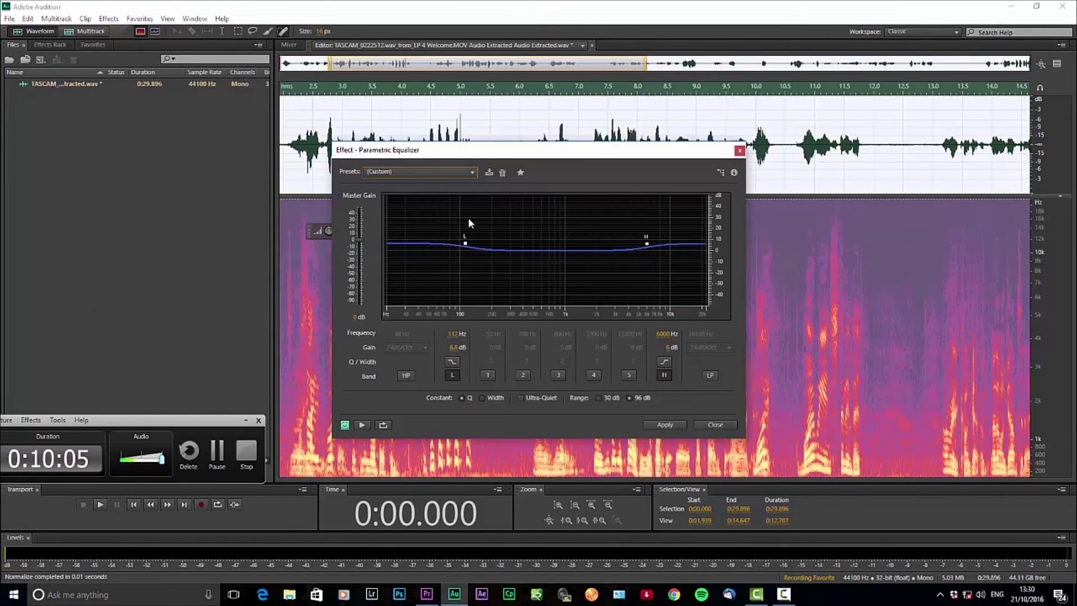
click(417, 173)
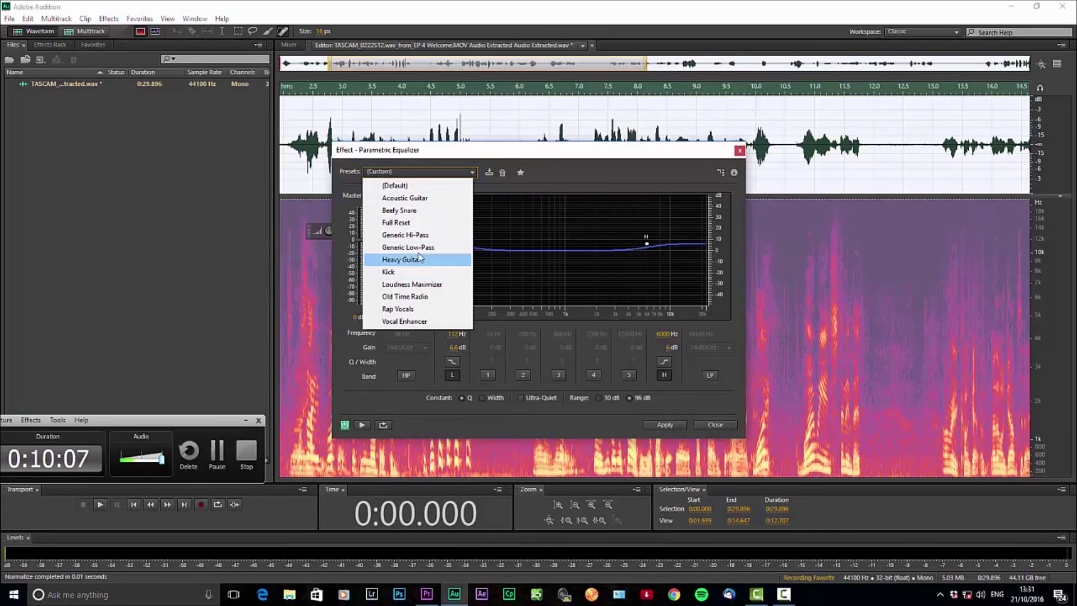
click(412, 284)
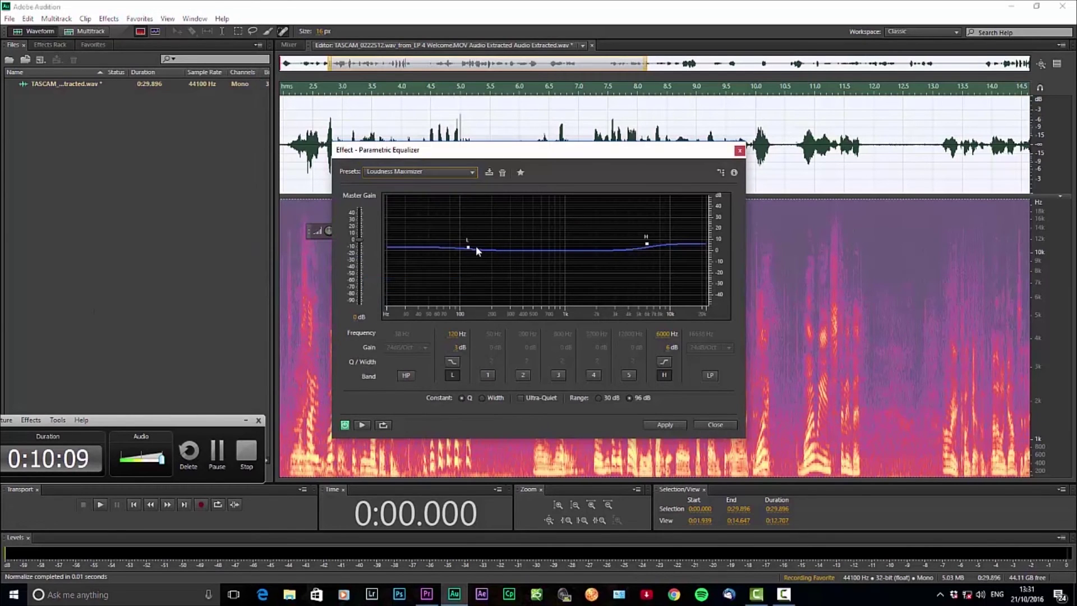
drag(467, 247, 467, 244)
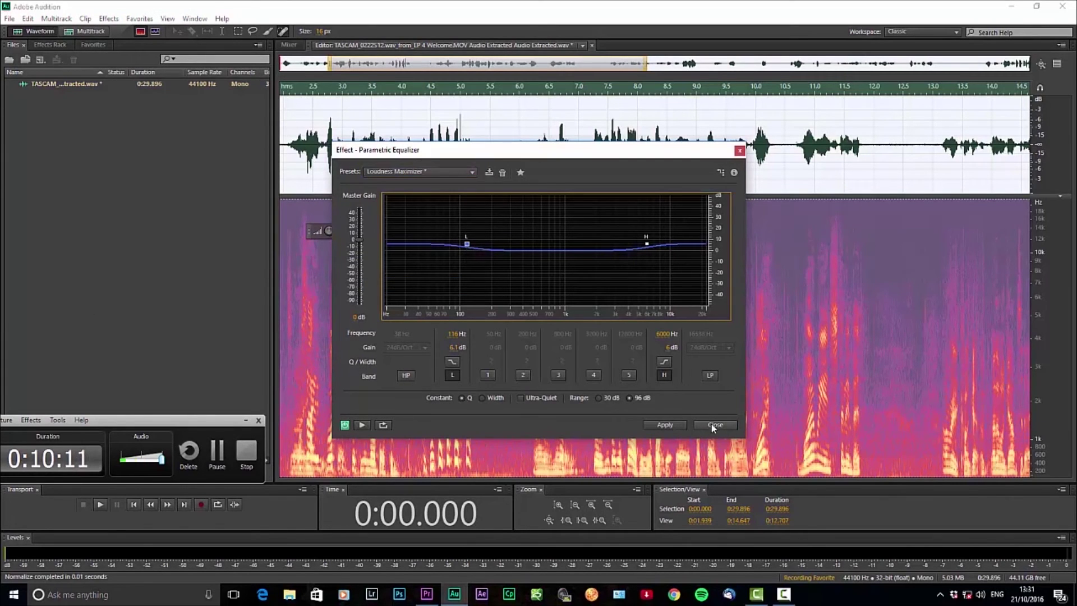
click(668, 425)
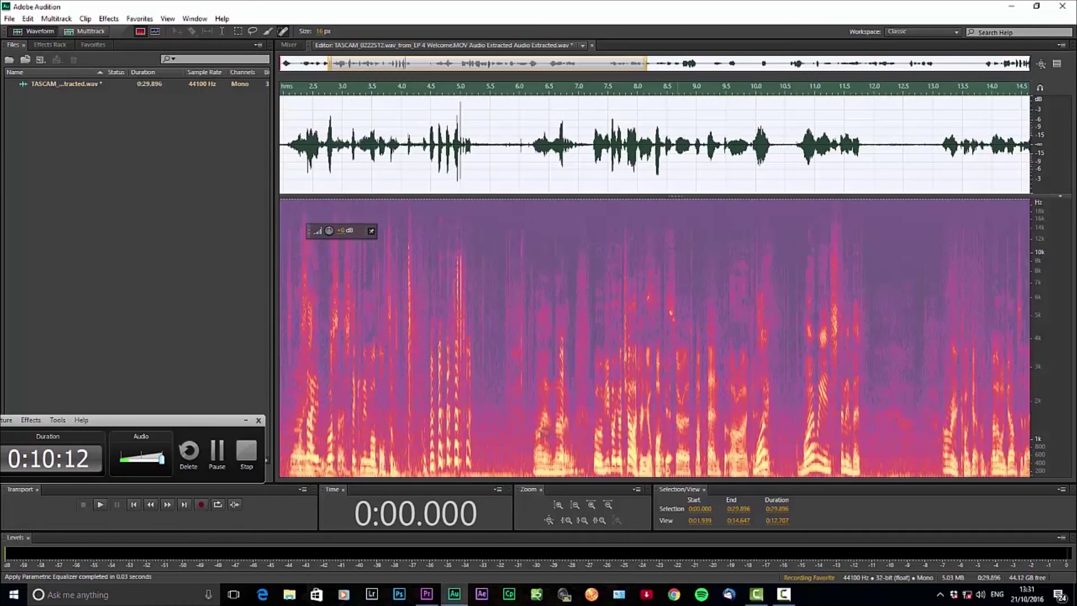
Apply the Hard Limiter to the clip with the Limit to -3dB preset and a 6 dB input boost.
click(109, 19)
mouse_move(203, 160)
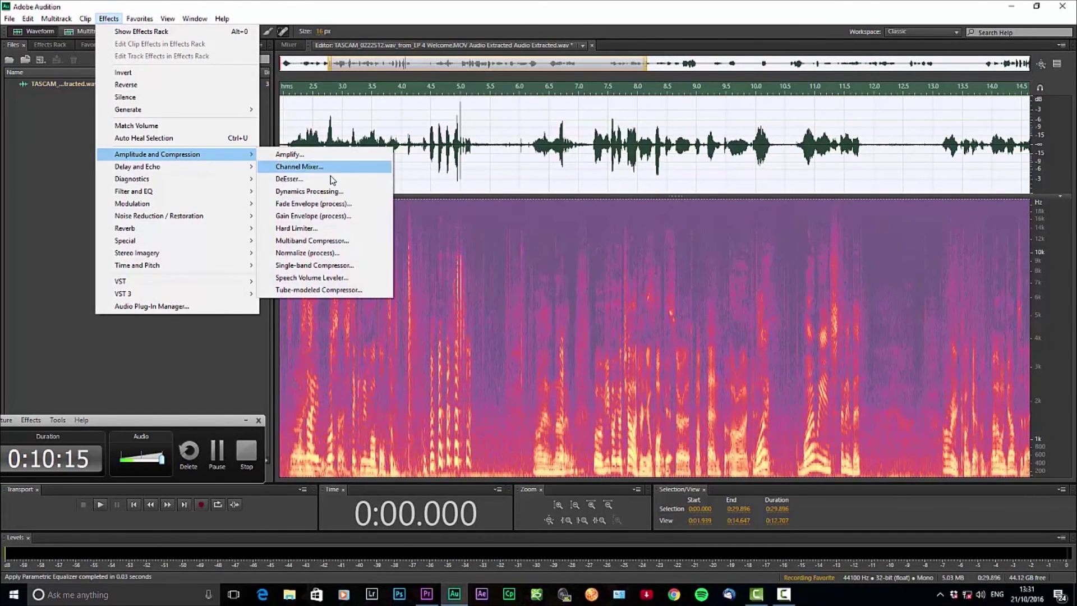
click(323, 229)
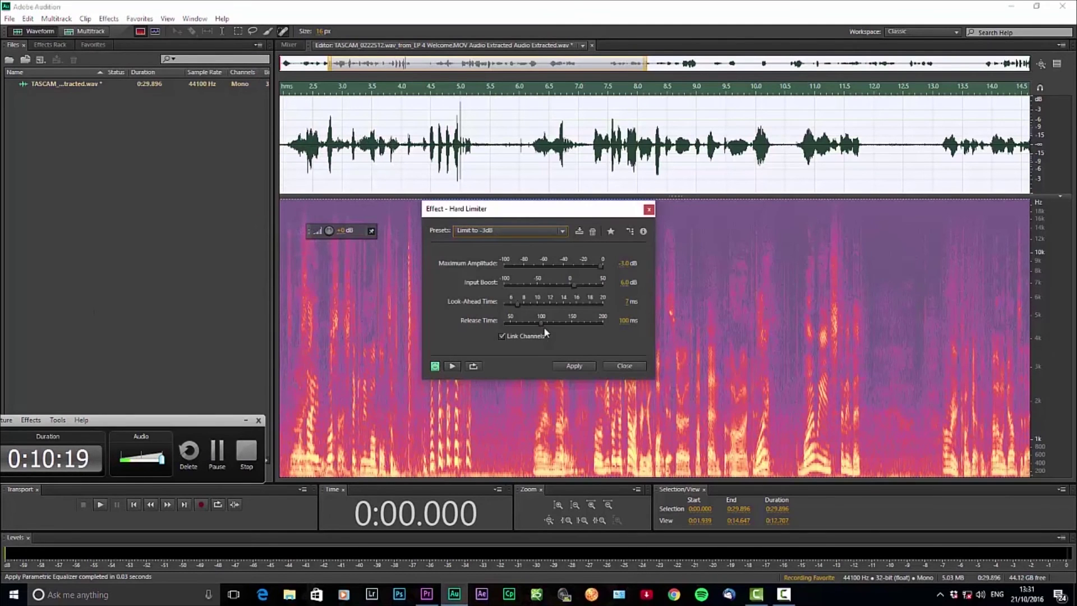
click(574, 365)
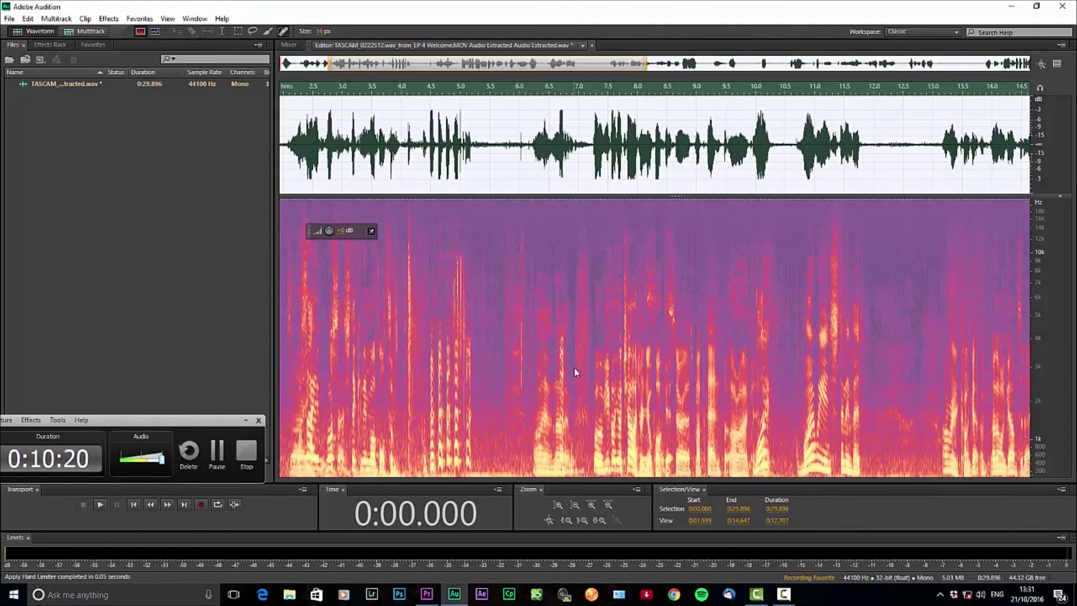
Normalize the limited clip again as the last process in the favorite being recorded.
click(109, 19)
mouse_move(173, 160)
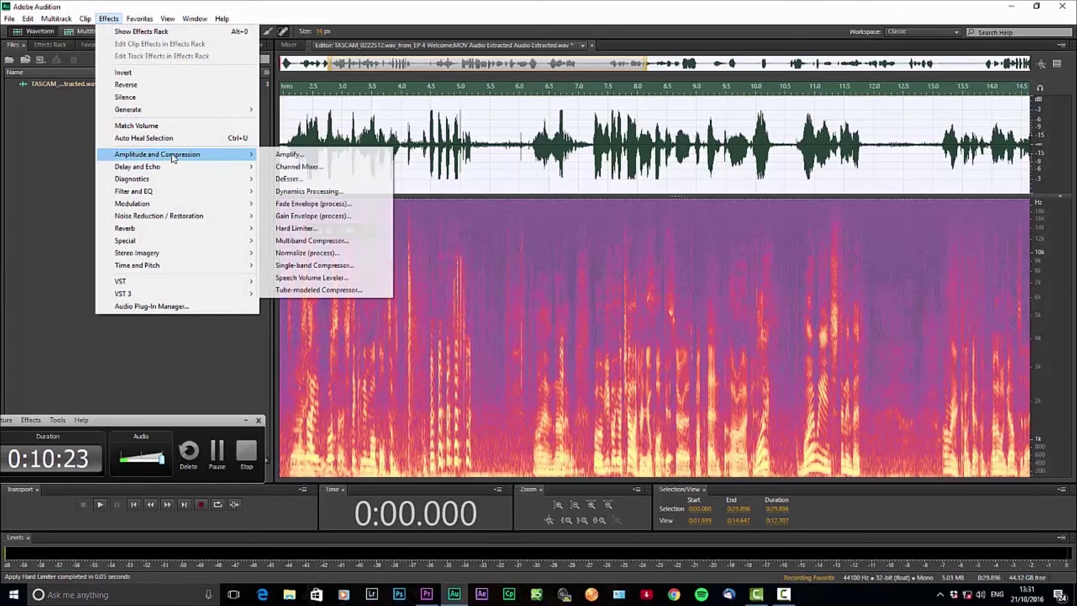
click(324, 253)
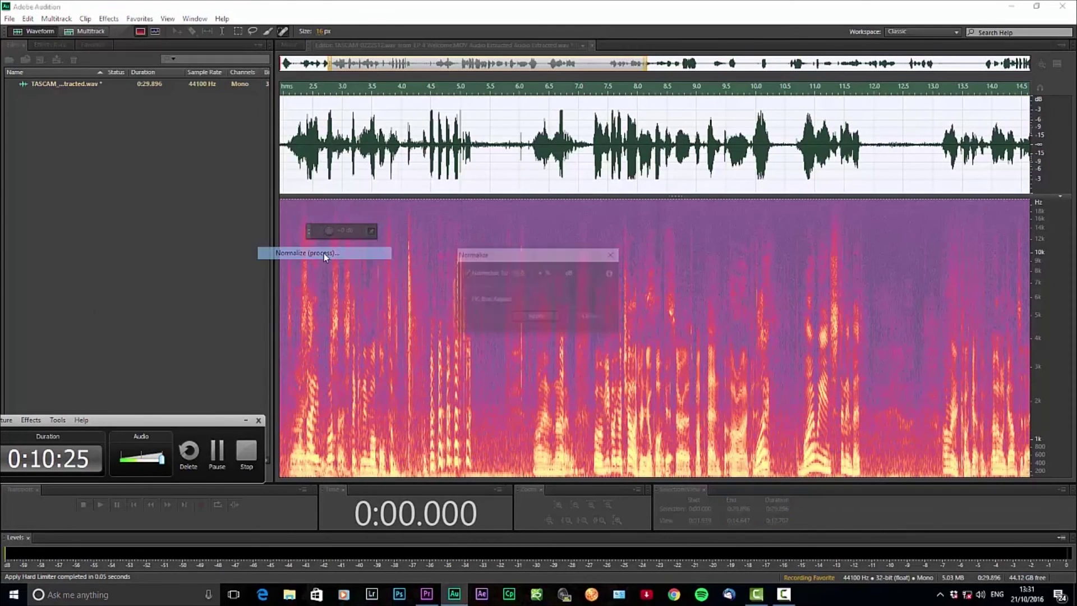
click(535, 317)
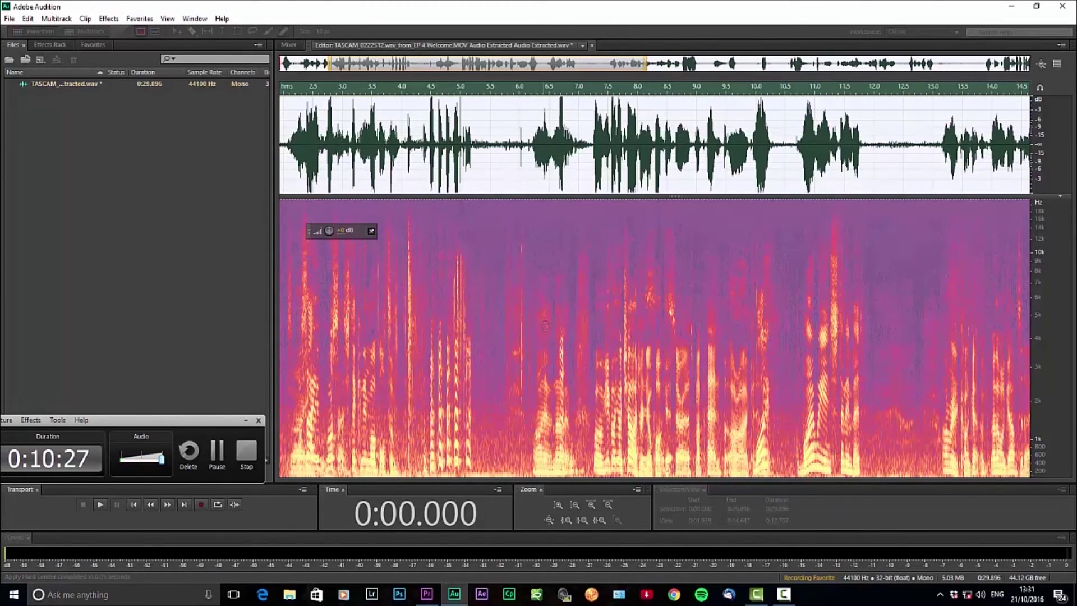
Stop recording the favorite and save it under the name E7.
click(140, 19)
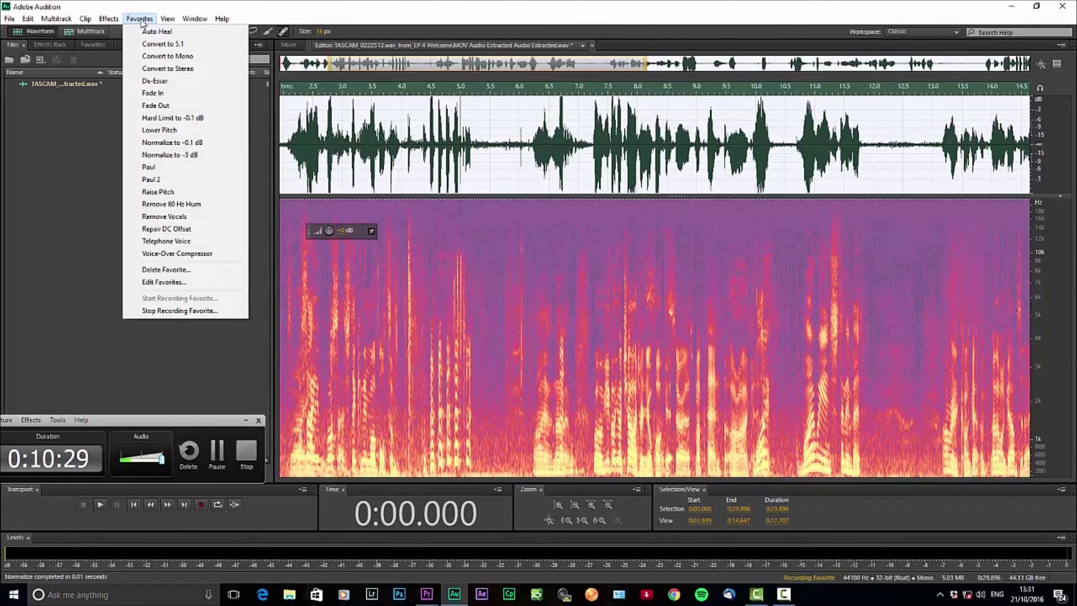
click(164, 311)
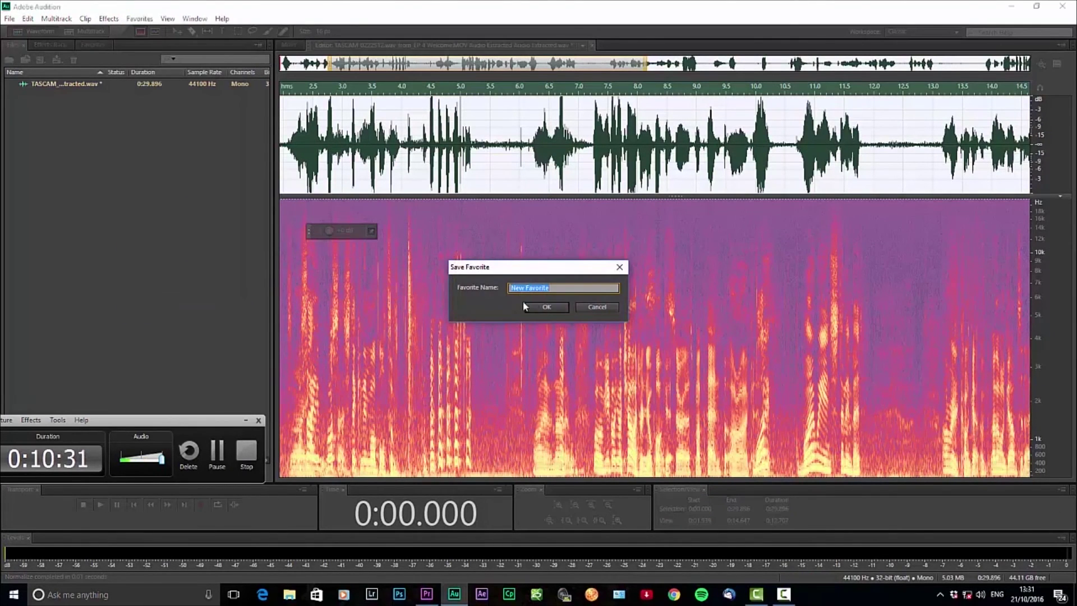
text(E)
key(Return)
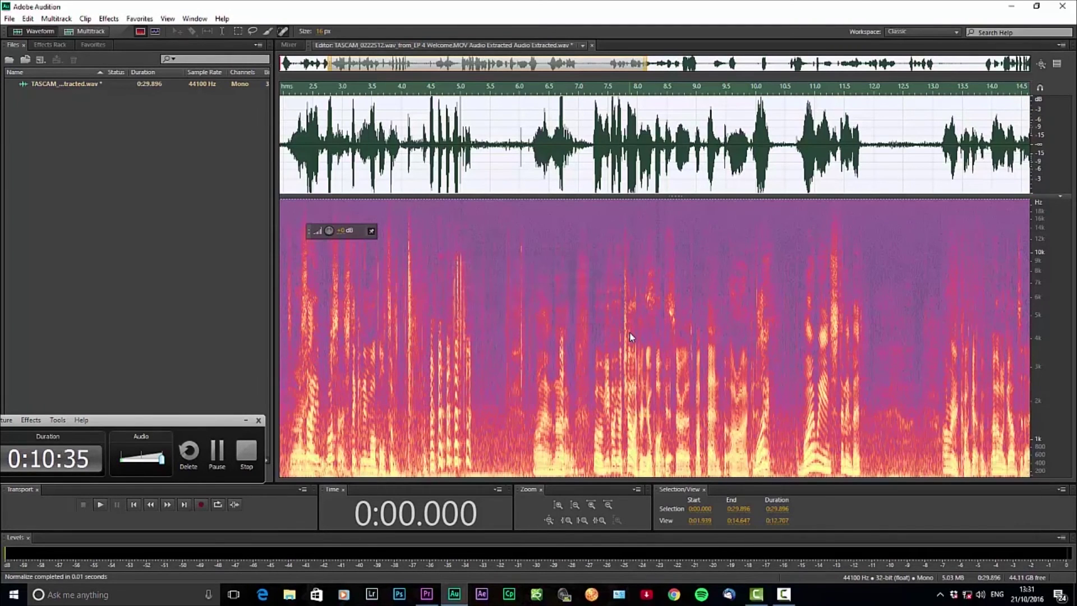
Undo the processing back to the original quiet clip and apply the E7 favorite to it.
key(ctrl+z)
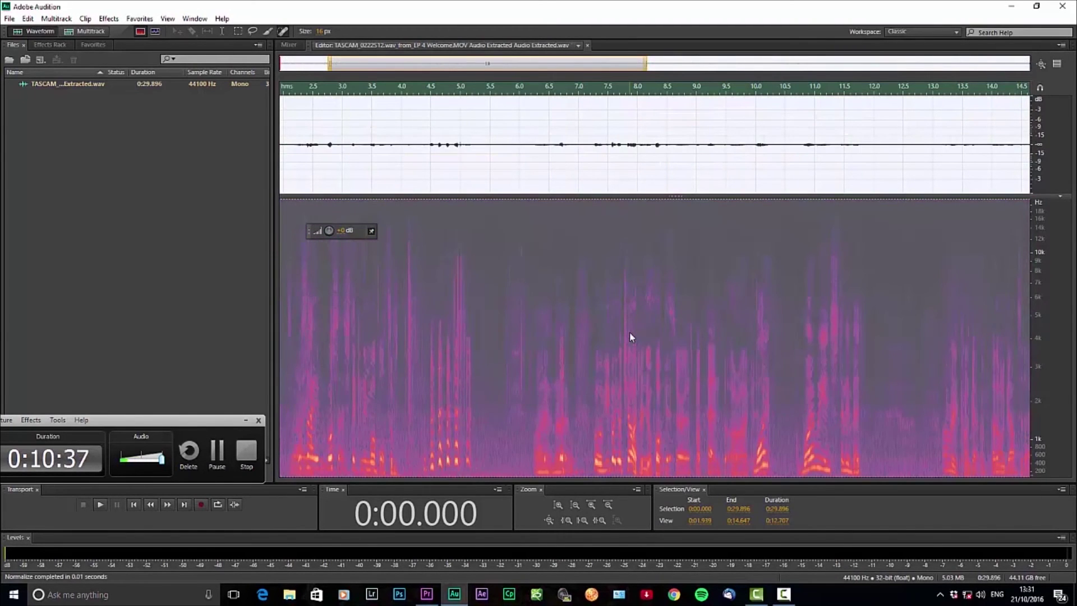
click(134, 20)
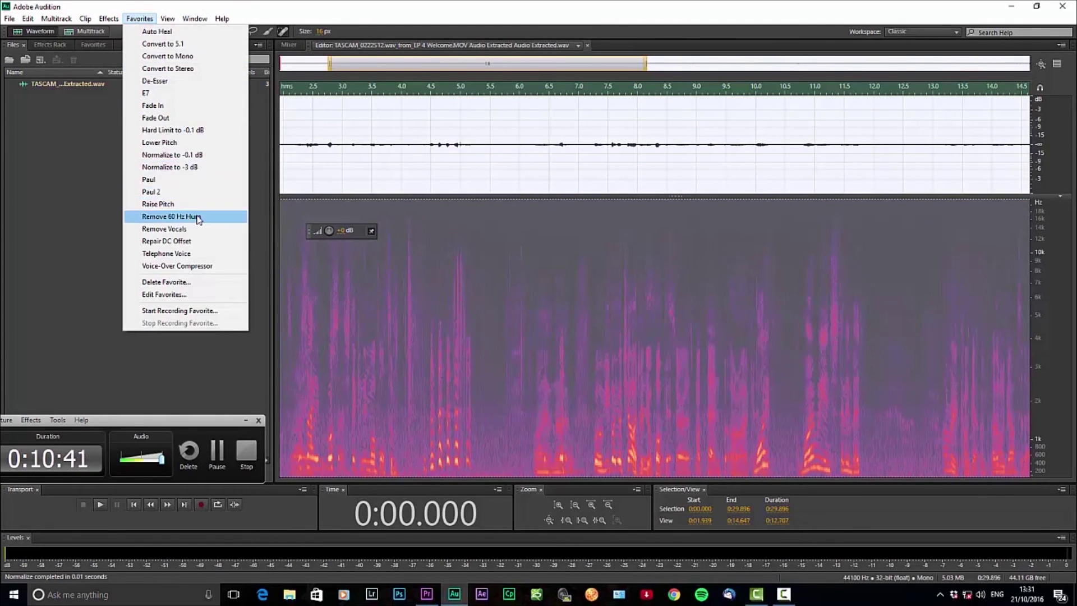
click(156, 95)
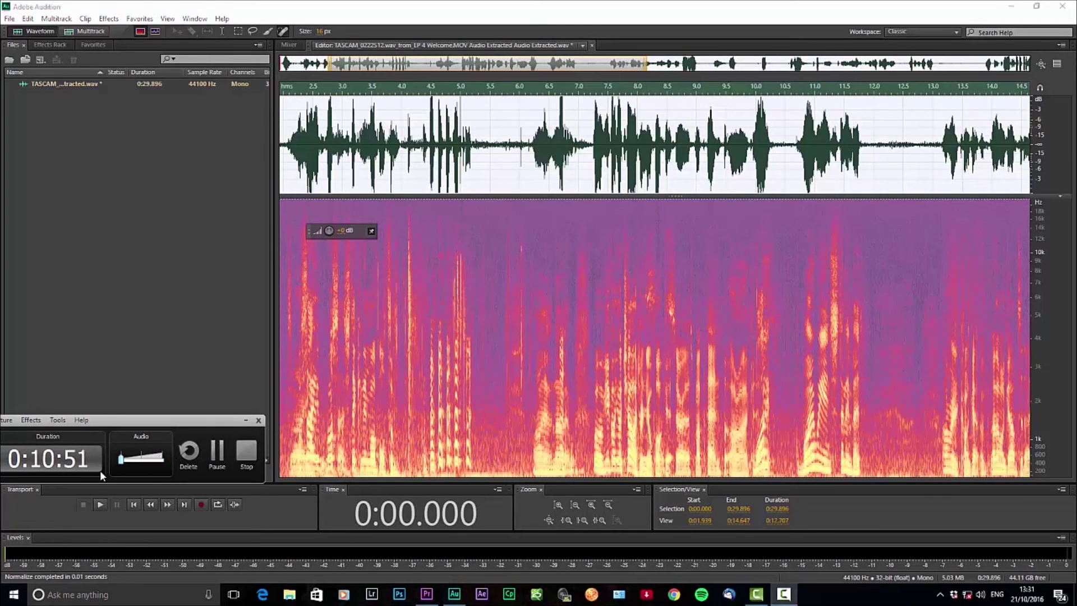
Play the first few seconds of the clip processed with the favorite, and stop playback.
click(100, 504)
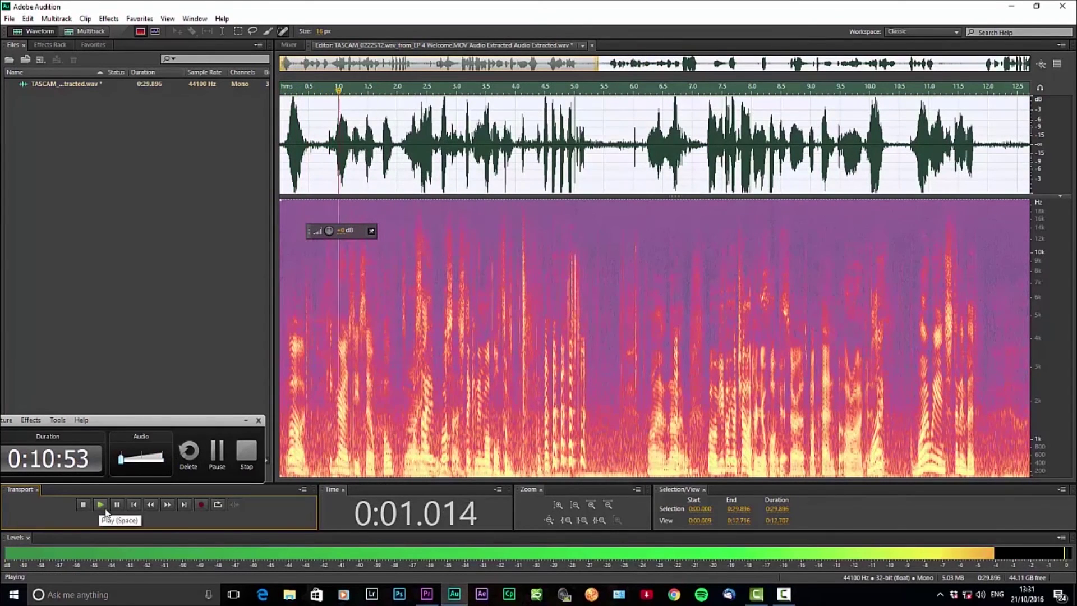
click(100, 504)
drag(121, 457, 161, 457)
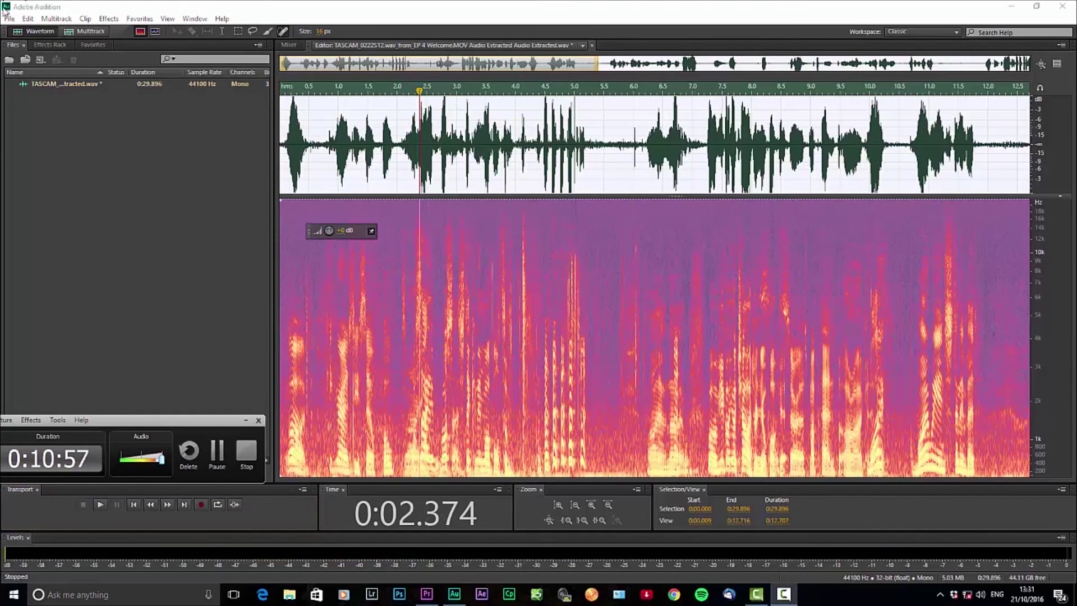
Close Audition and save the changes to the extracted audio file.
click(1064, 7)
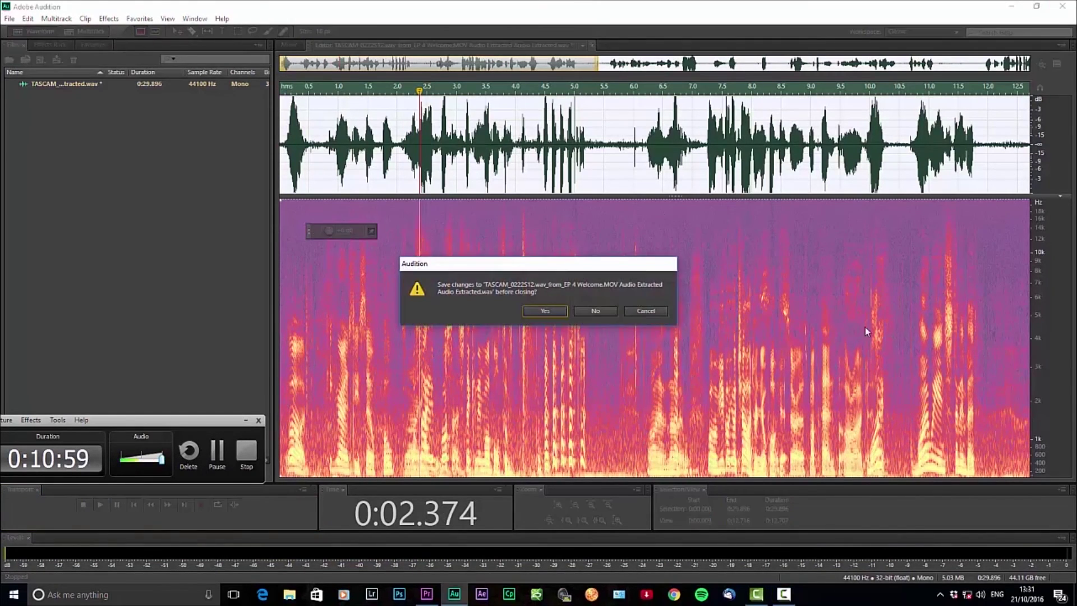
click(559, 309)
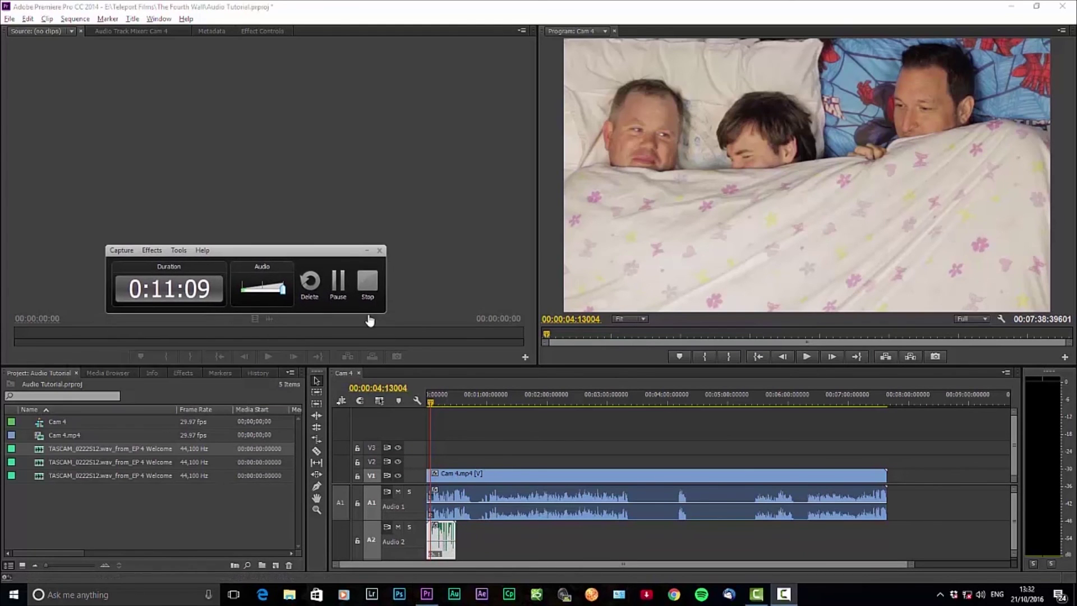
In Premiere Pro, solo the Audio 2 track and play about nine seconds of the Cam 4 sequence to check the processed dialogue.
click(409, 528)
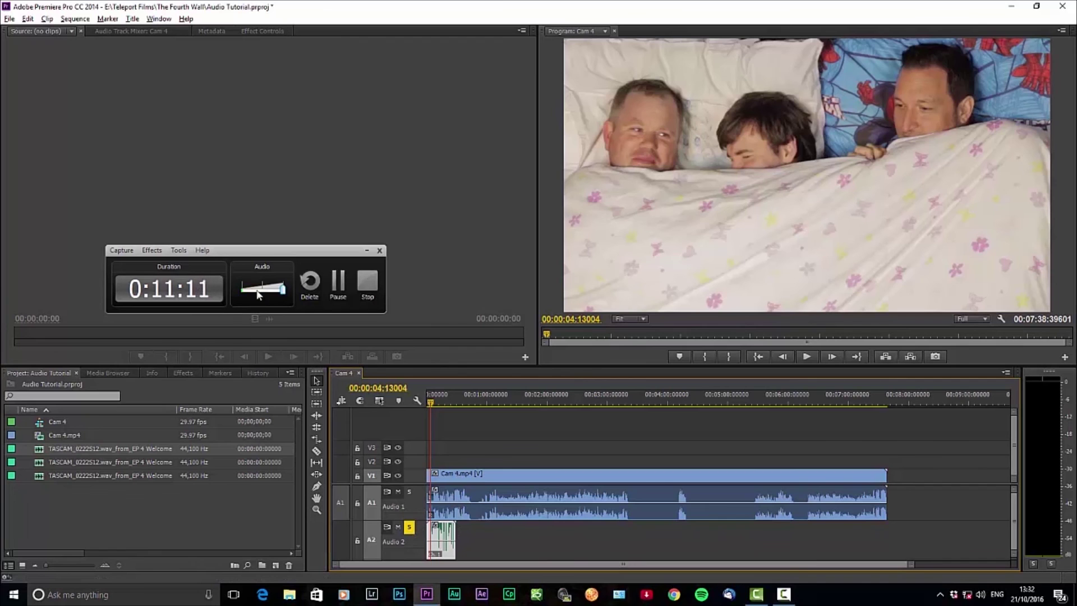
drag(283, 291, 242, 289)
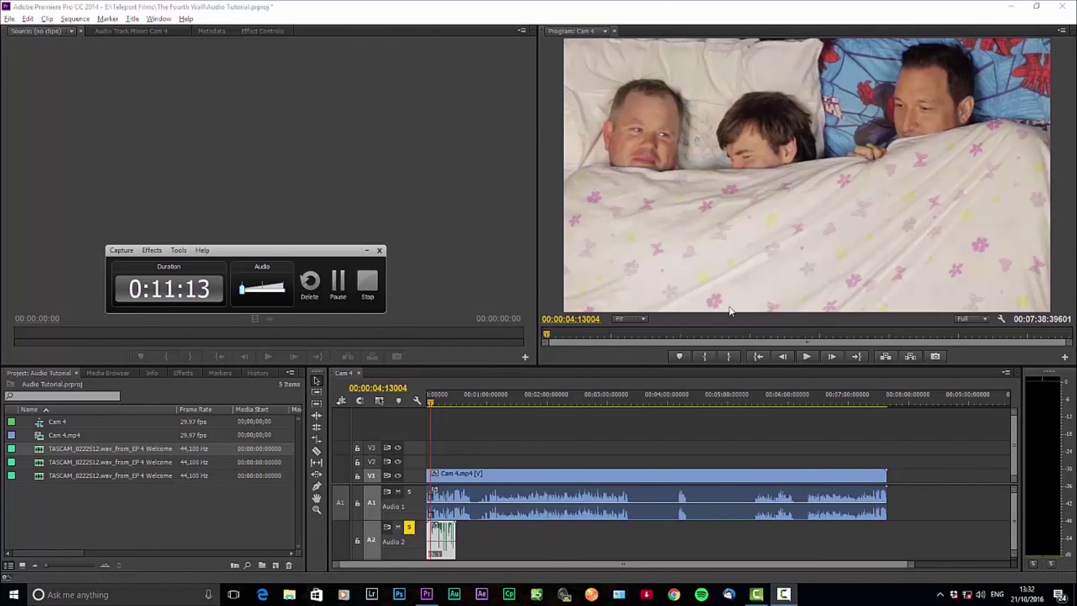
click(802, 358)
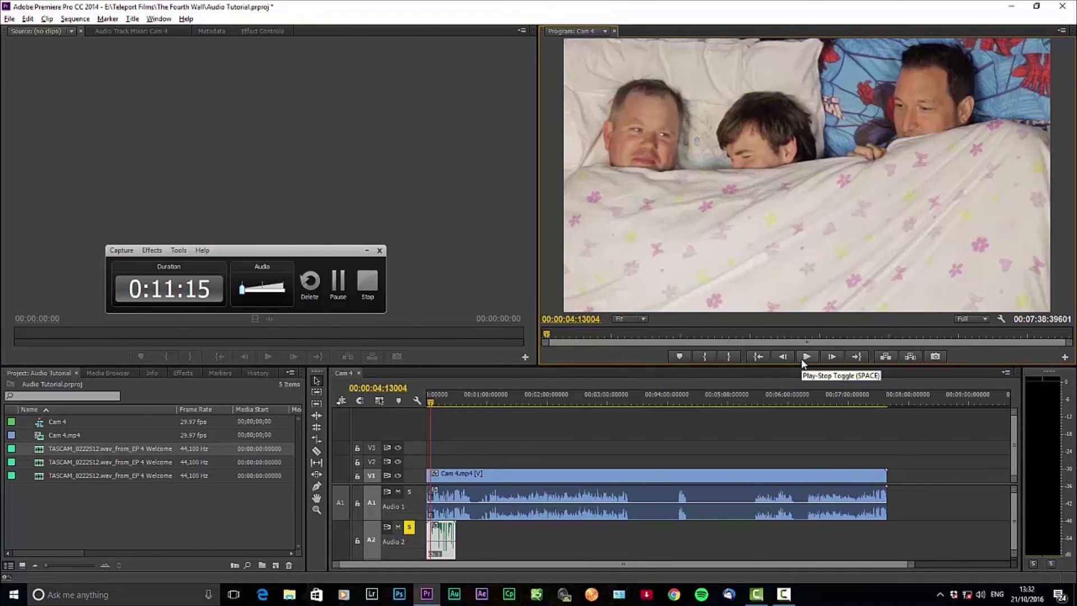
click(803, 362)
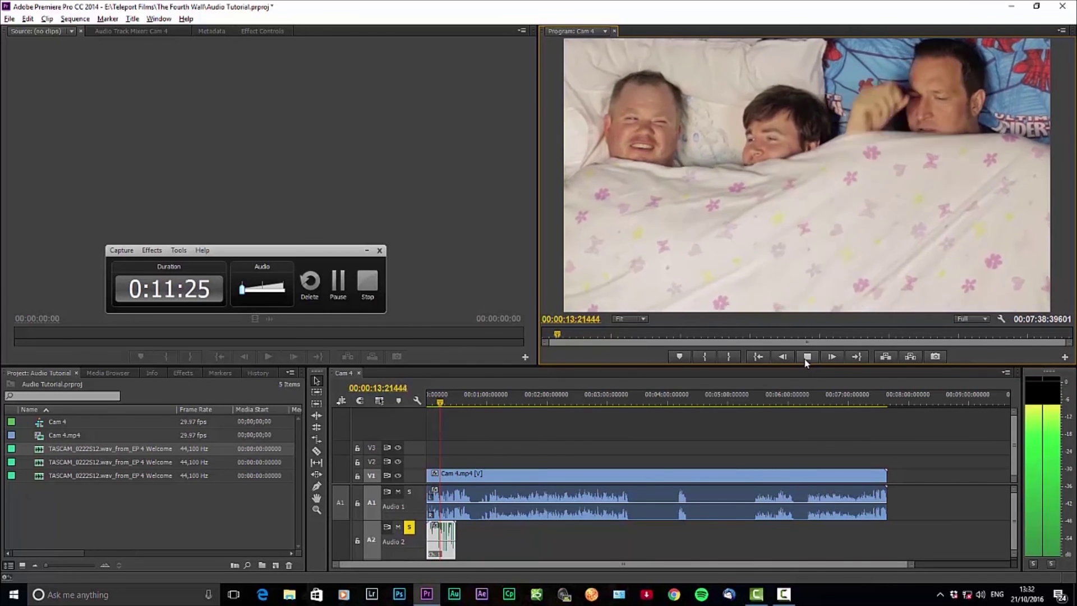
click(806, 359)
click(244, 296)
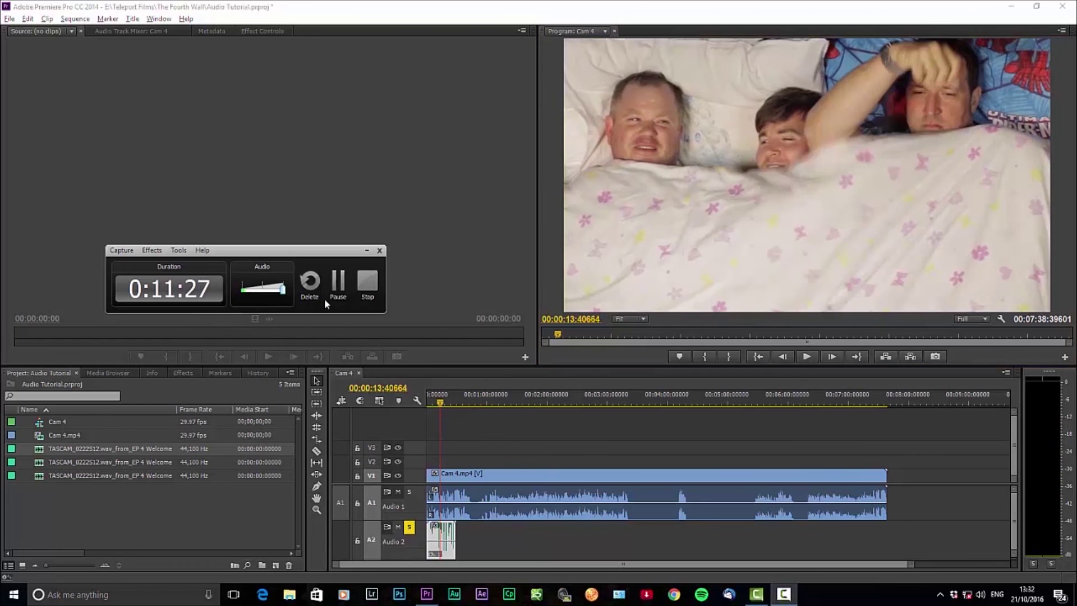